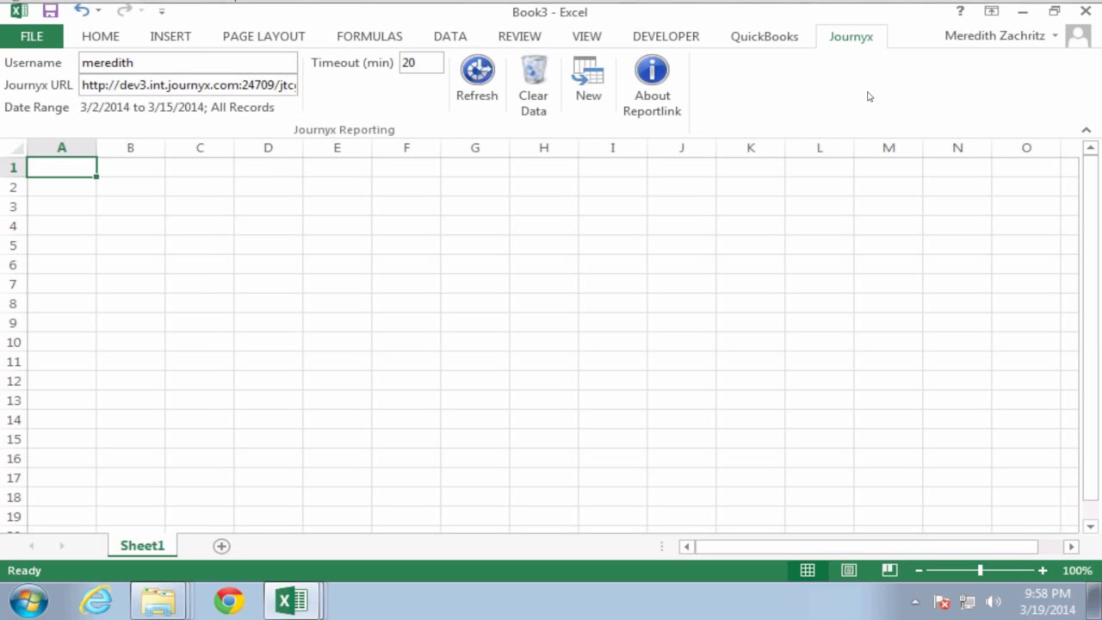
left_click(655, 90)
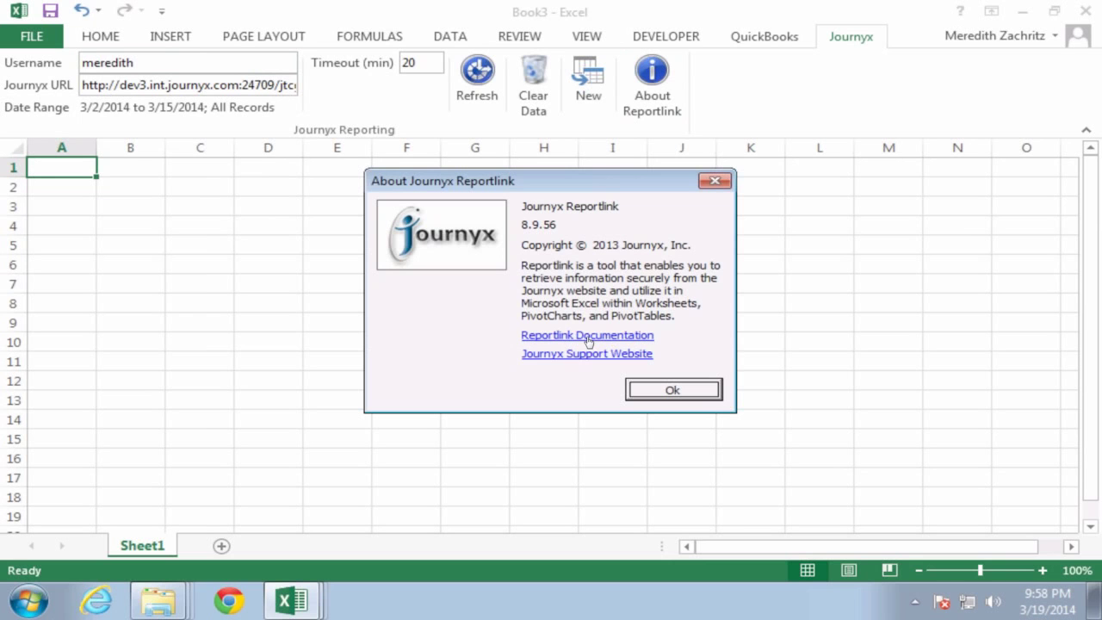
left_click(716, 184)
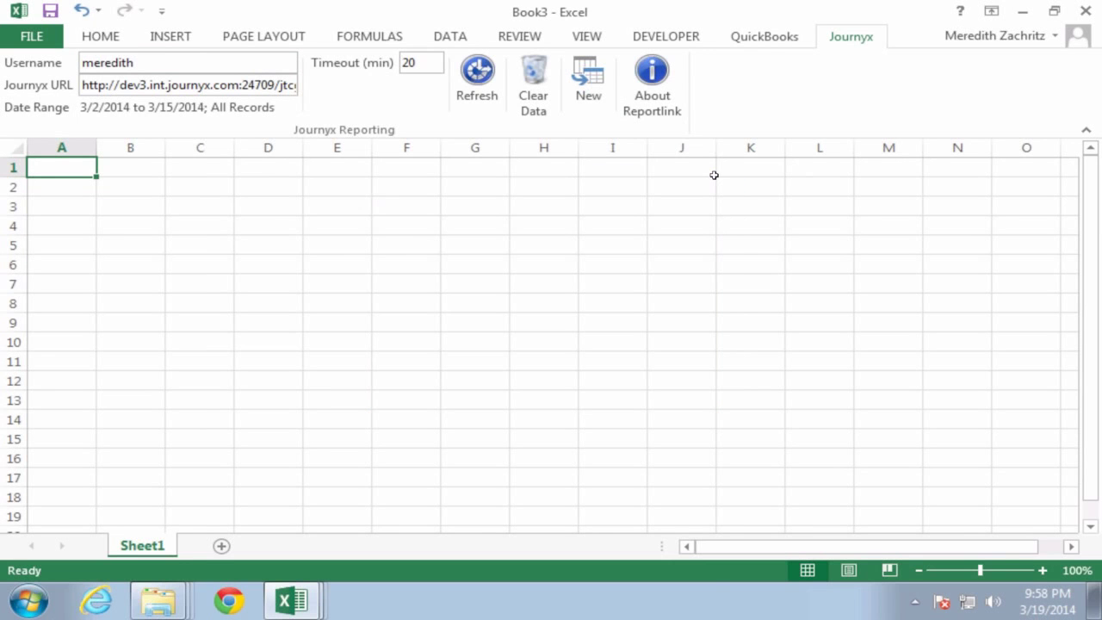
Step: Start a new Reportlink report from 'time', keeping tab name Time - Pivot and Pivot Table type
left_click(589, 92)
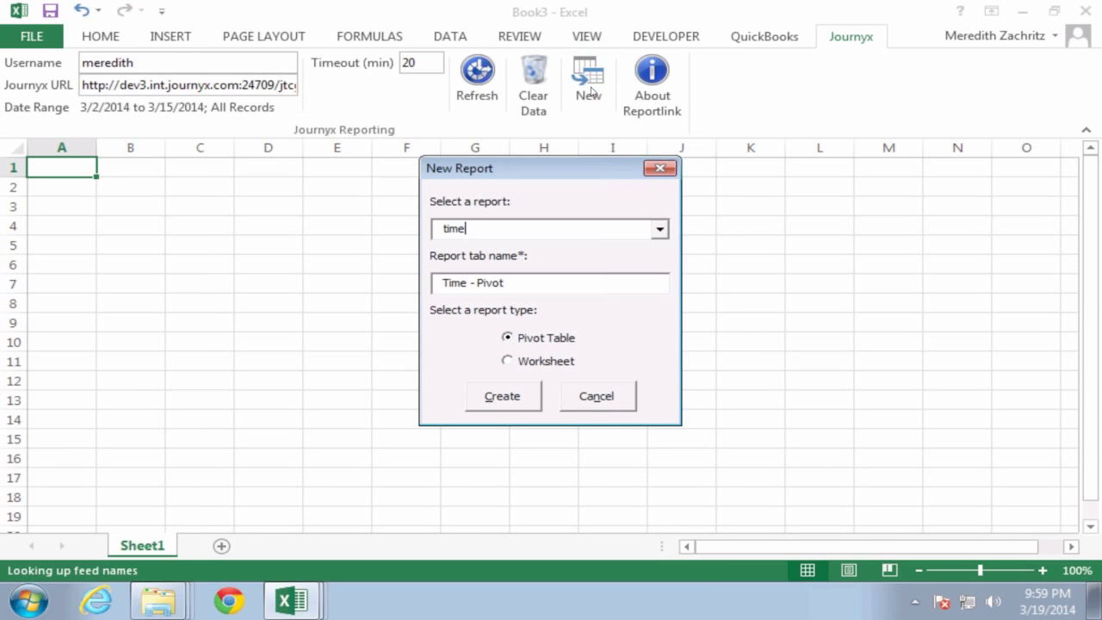
left_click(659, 230)
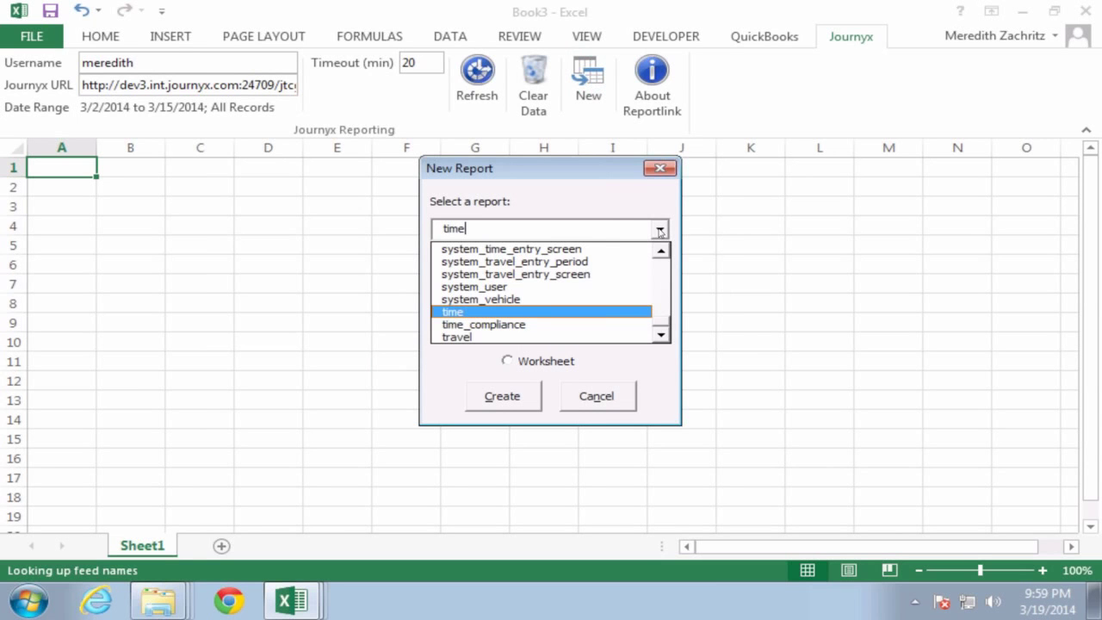
left_click(659, 231)
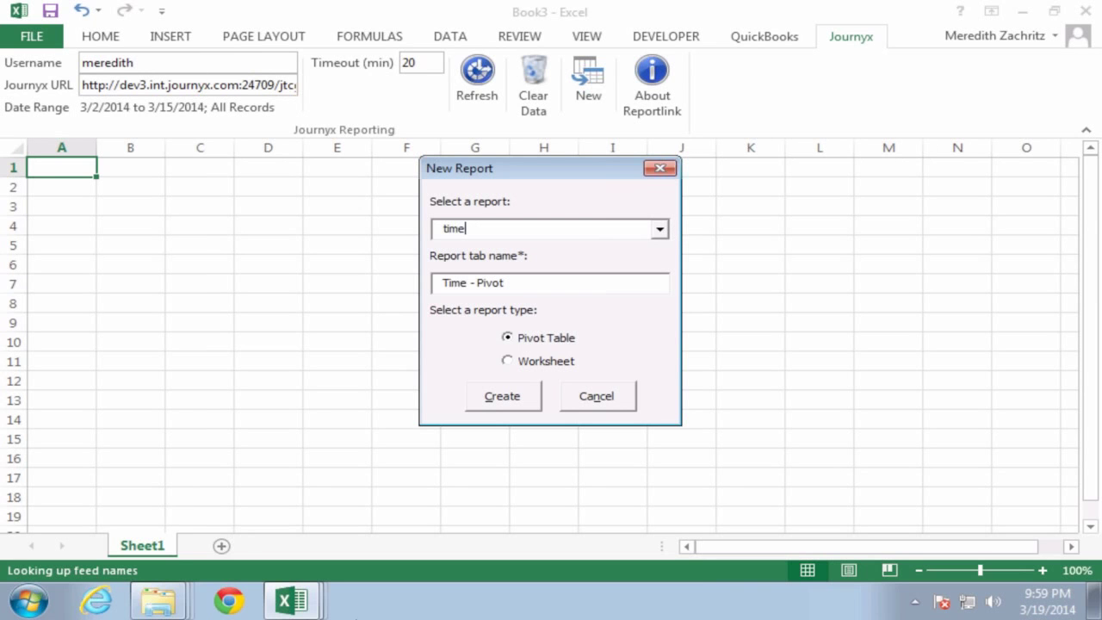
Step: Take the CoRD remote session out of full screen
mouse_move(233, 4)
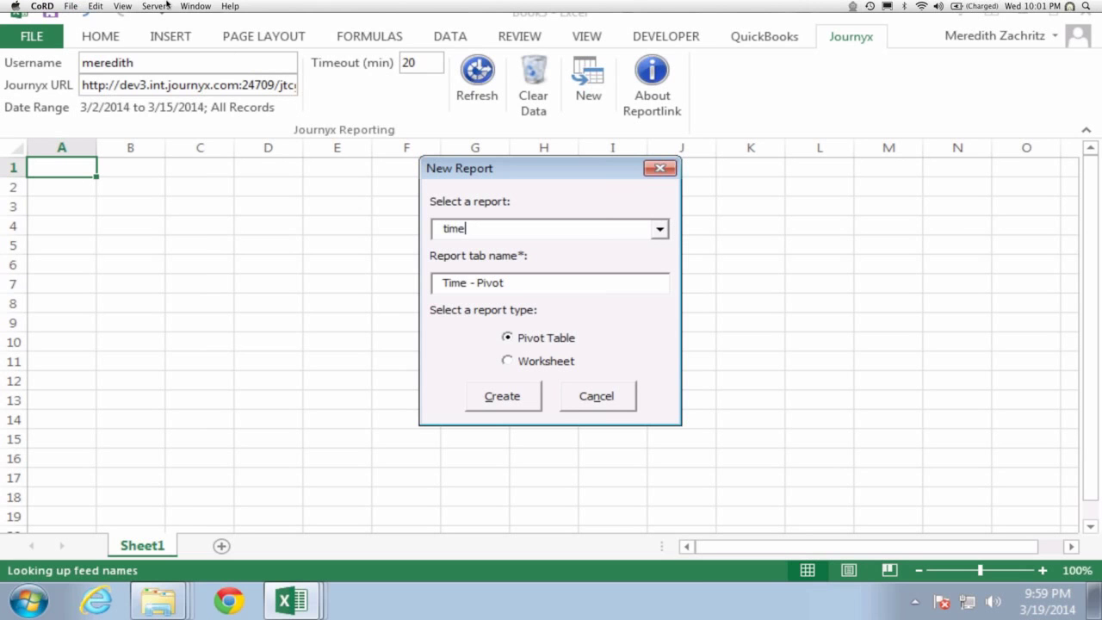
left_click(122, 7)
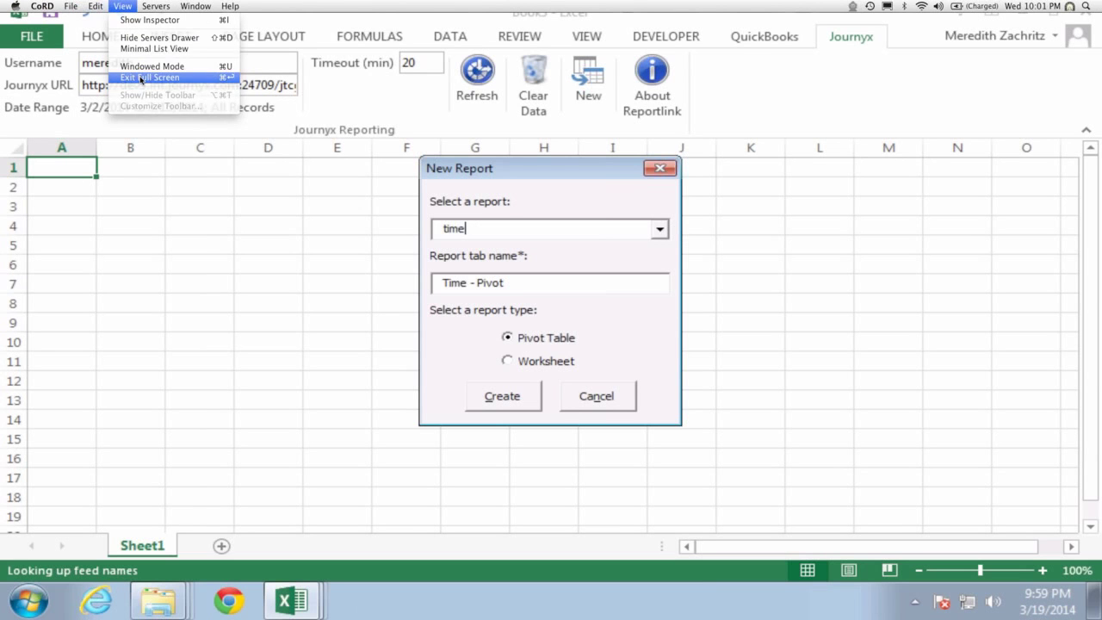
left_click(141, 77)
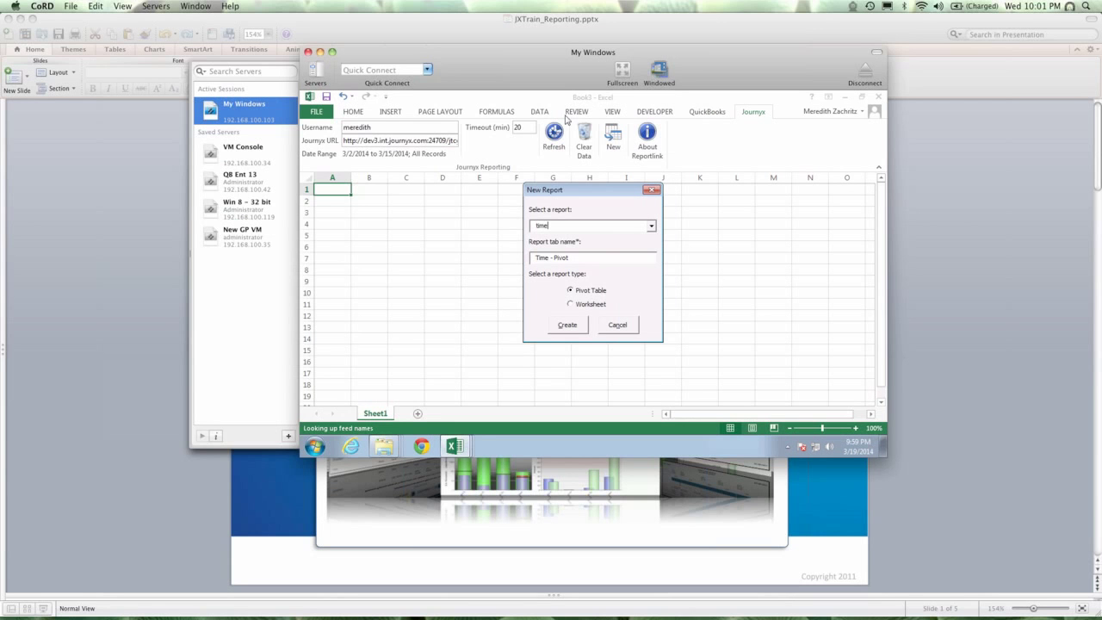
left_click(627, 76)
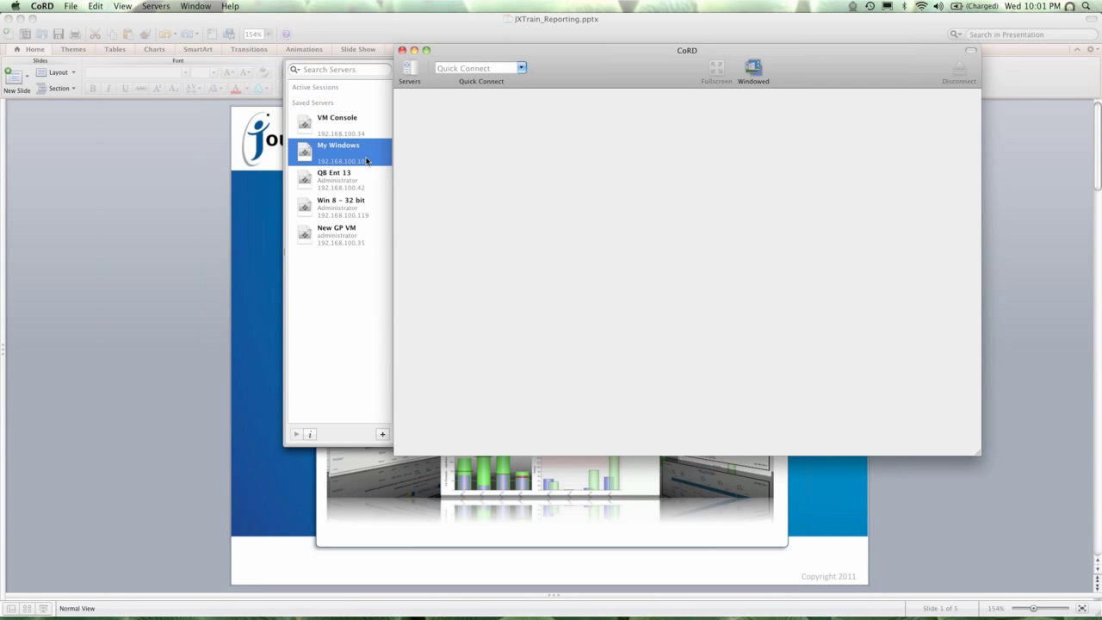
Step: Reconnect to the My Windows saved server to reach its Windows 7 logon screen
double_click(366, 161)
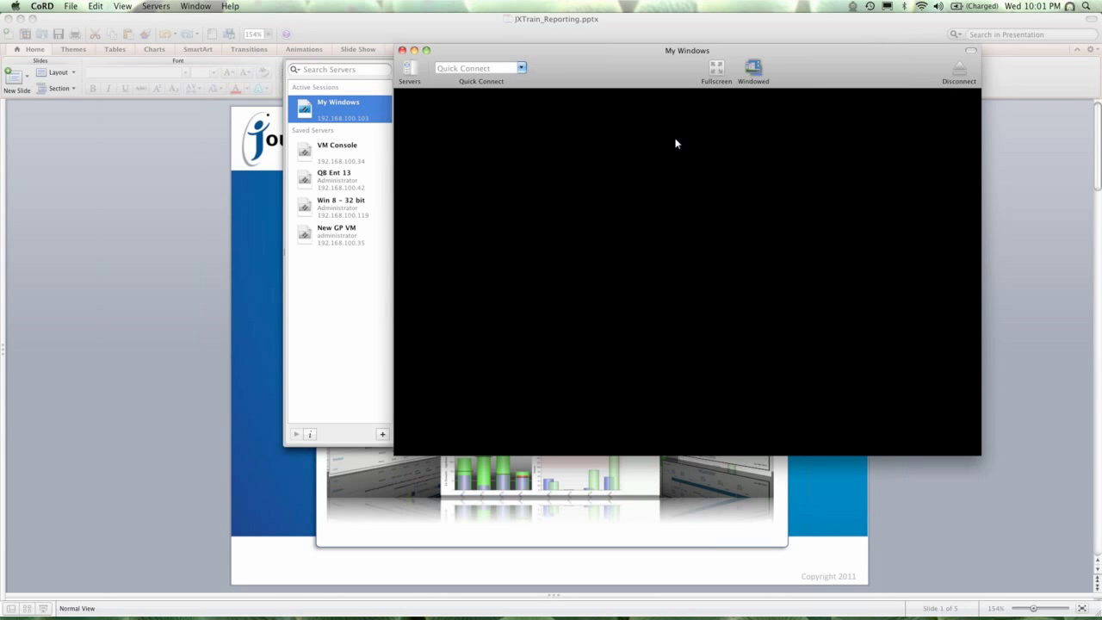
left_click(342, 159)
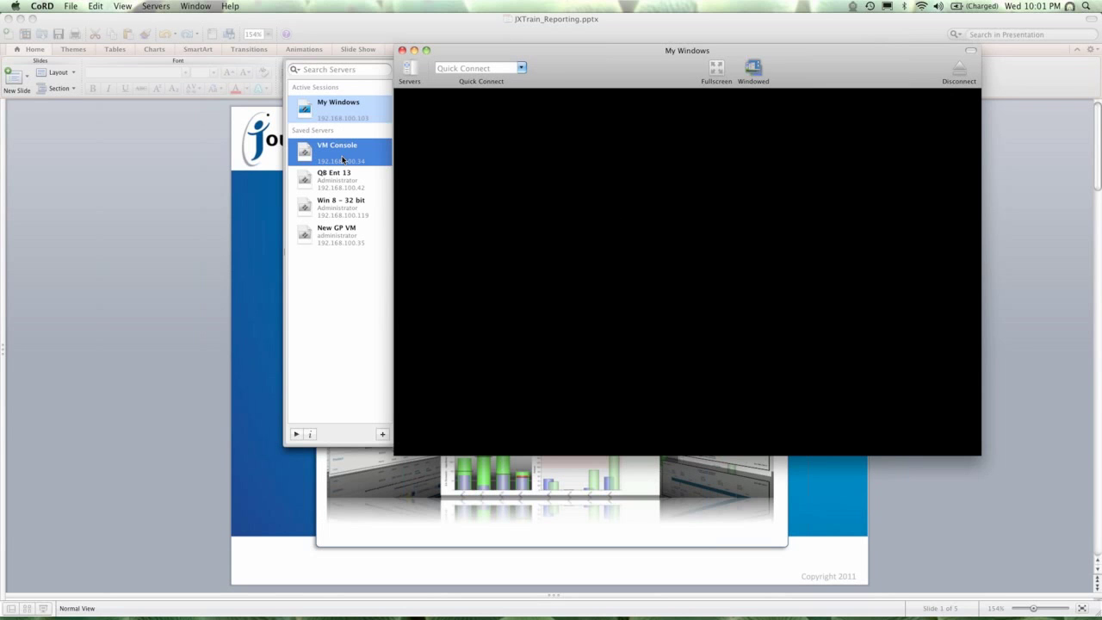
left_click(340, 109)
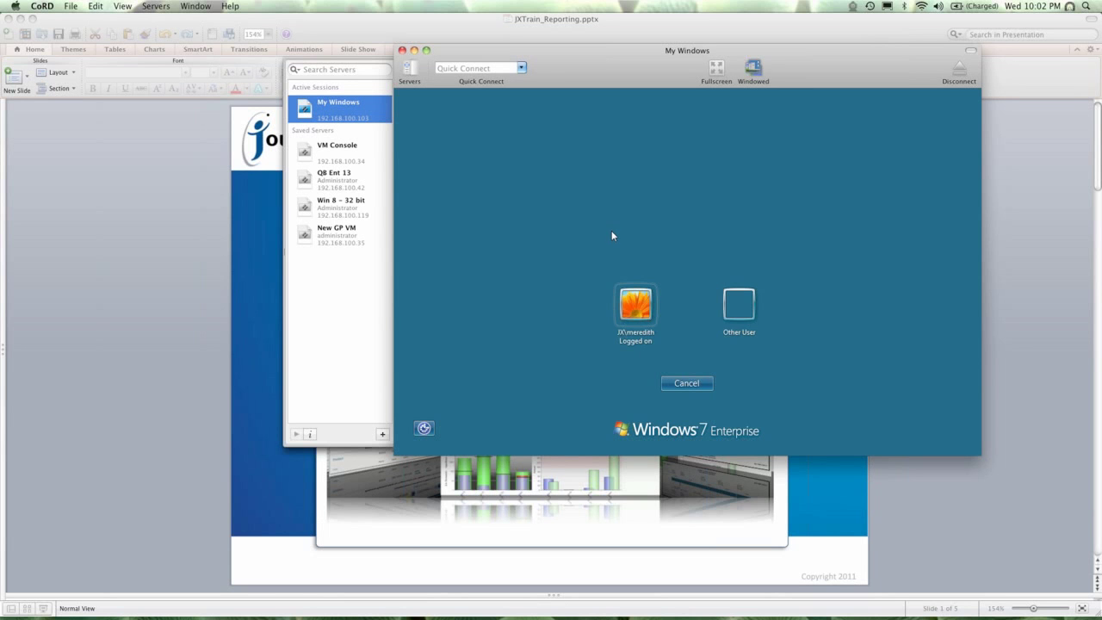
Step: Sign in to the logged-on Windows account with its password
left_click(637, 305)
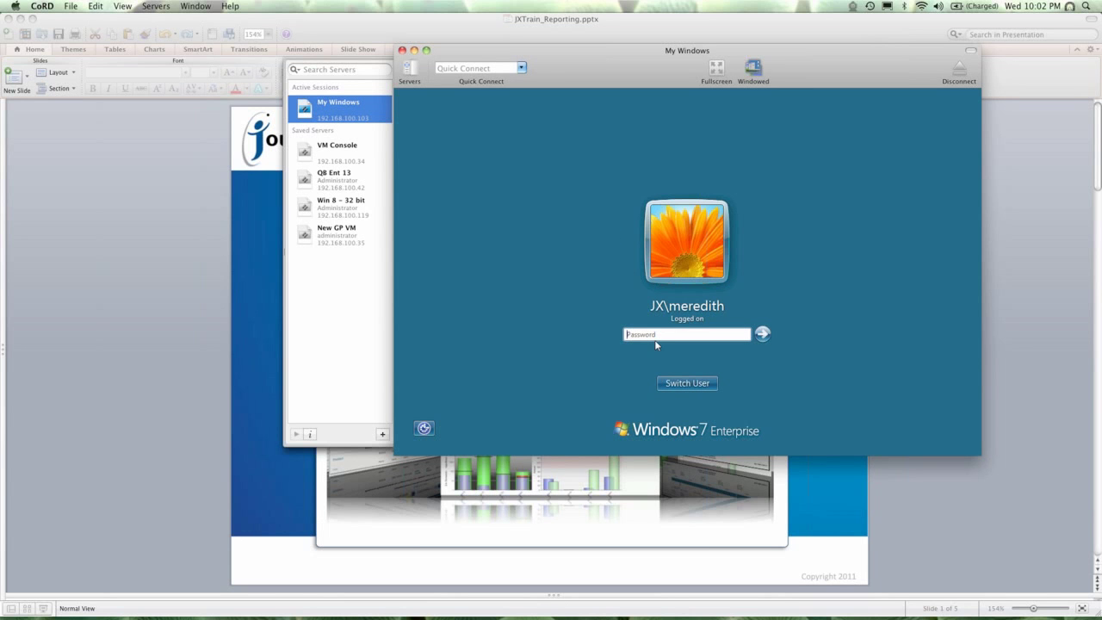
type("•••••••••")
key("Return")
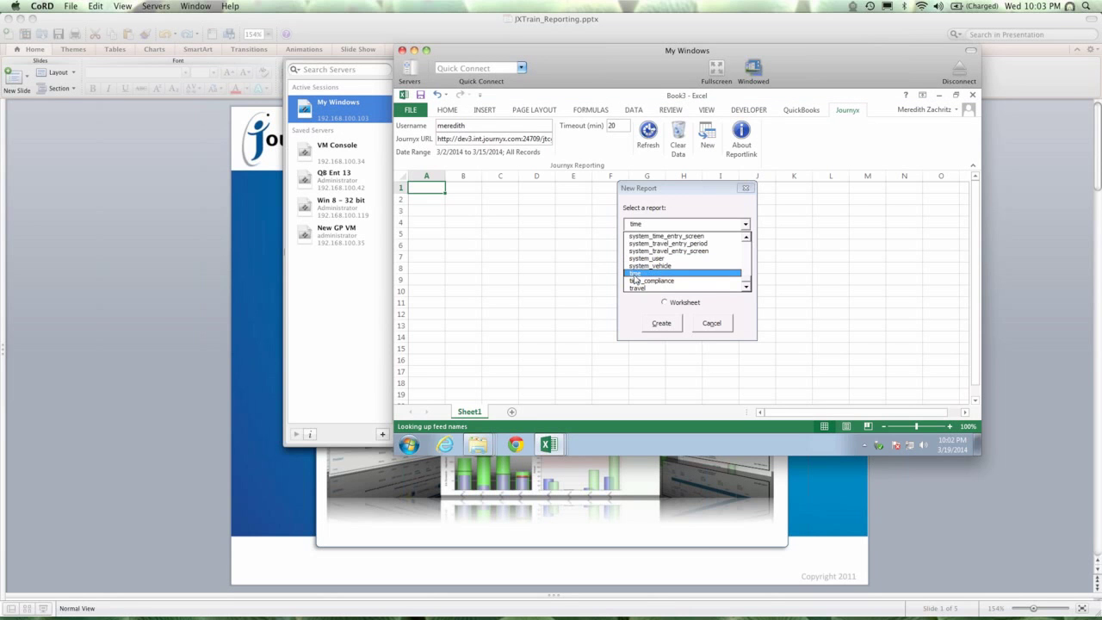
Step: Create the 'time' pivot report, dismiss the updates balloon, and return CoRD to full screen
left_click(636, 274)
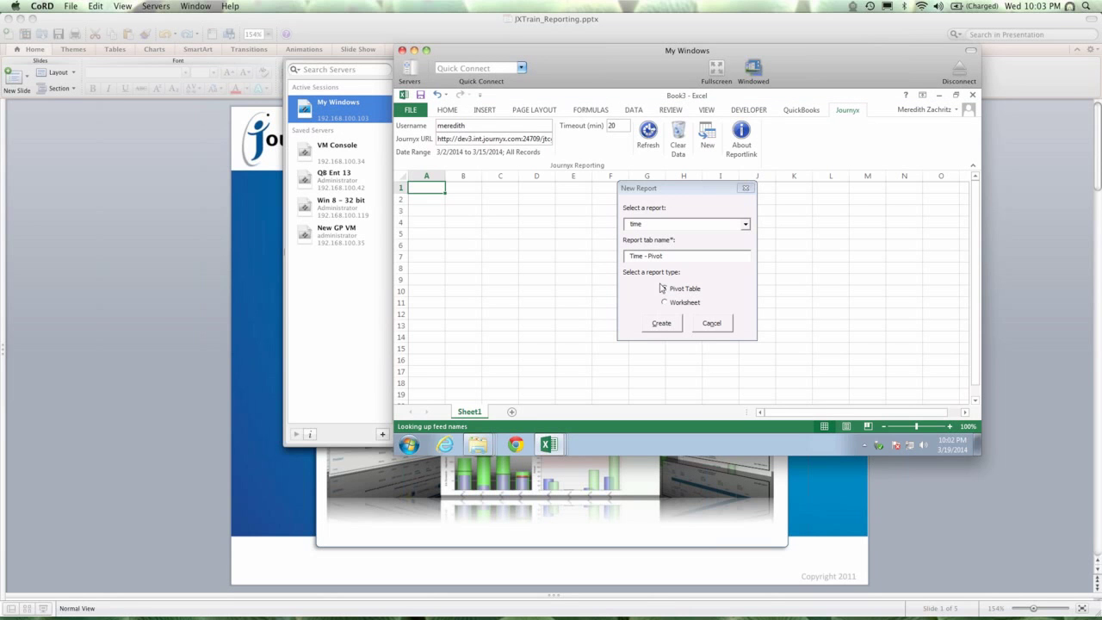
left_click(661, 324)
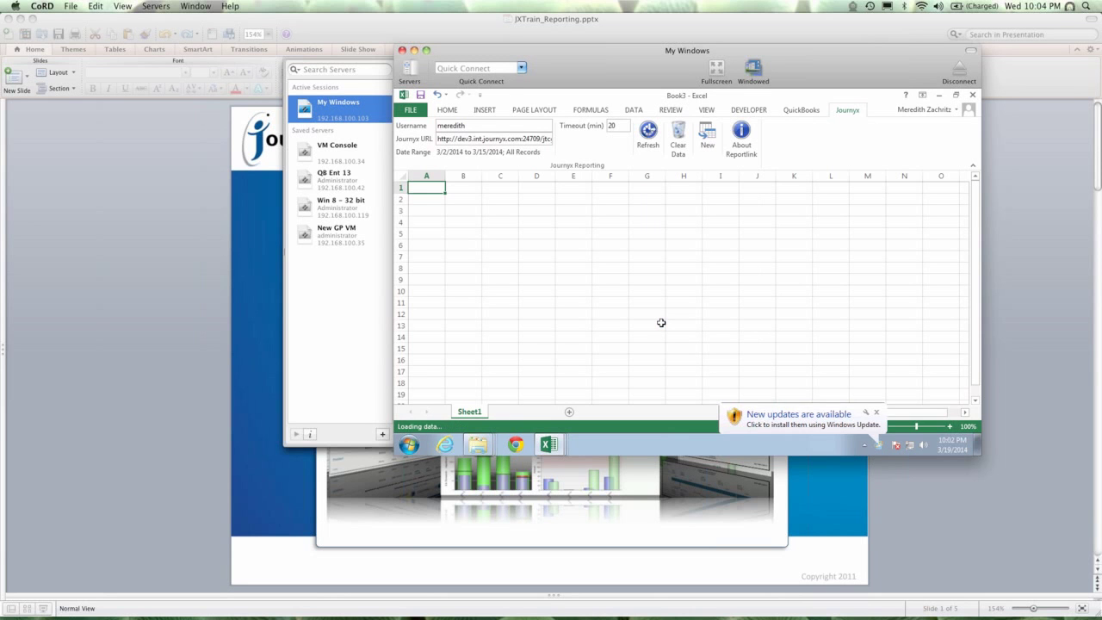
left_click(876, 412)
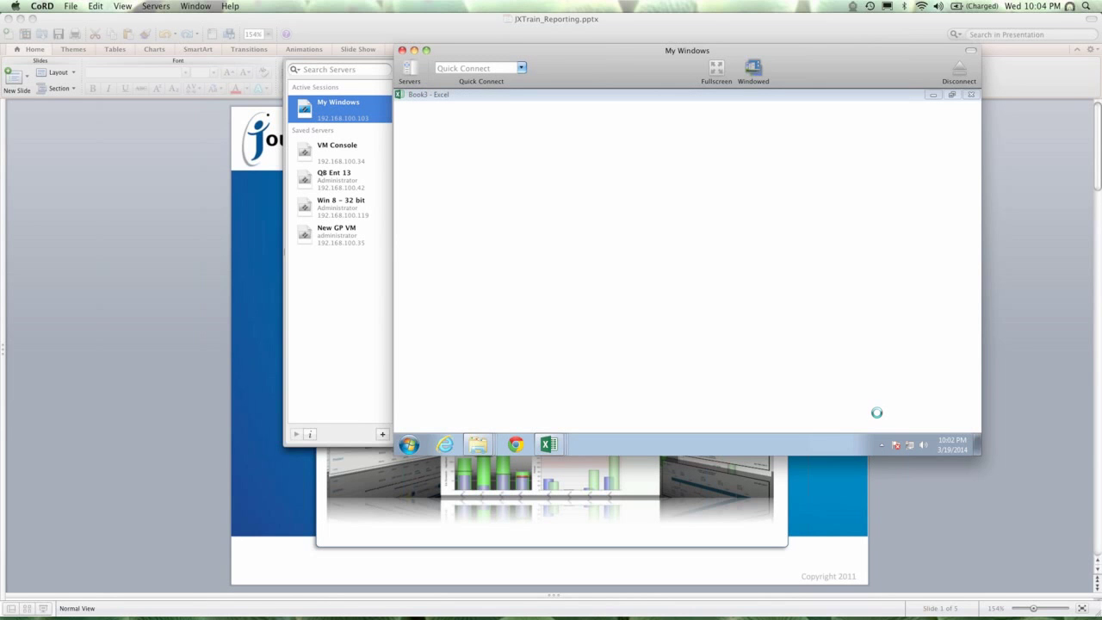
left_click(716, 73)
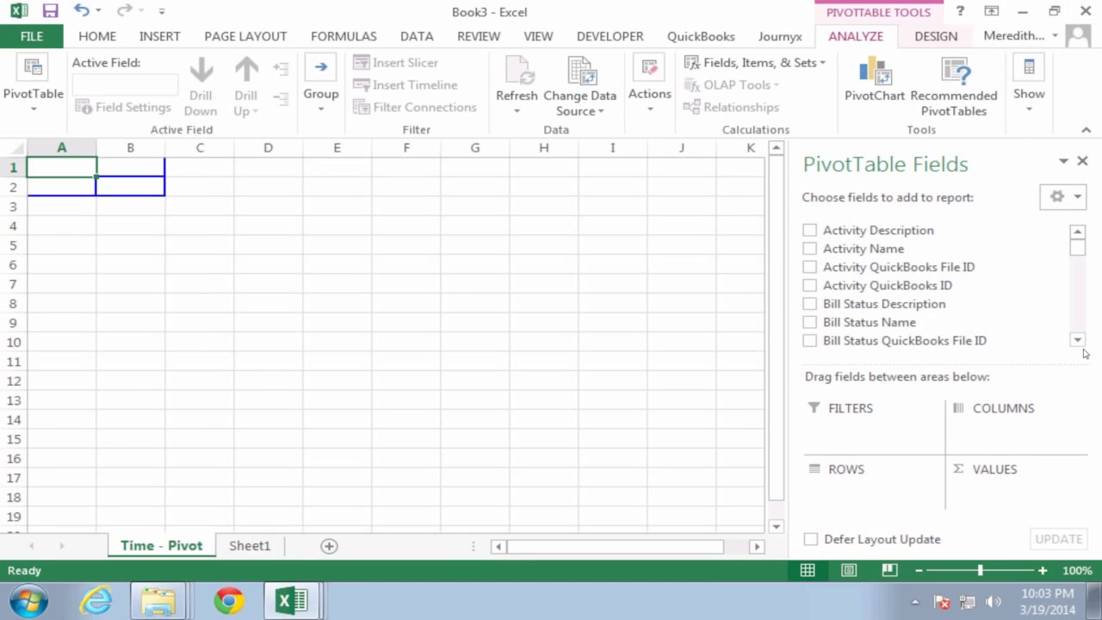
Step: Scroll the PivotTable field list and place User Full Name in the ROWS area
left_click(1080, 332)
left_click(1080, 331)
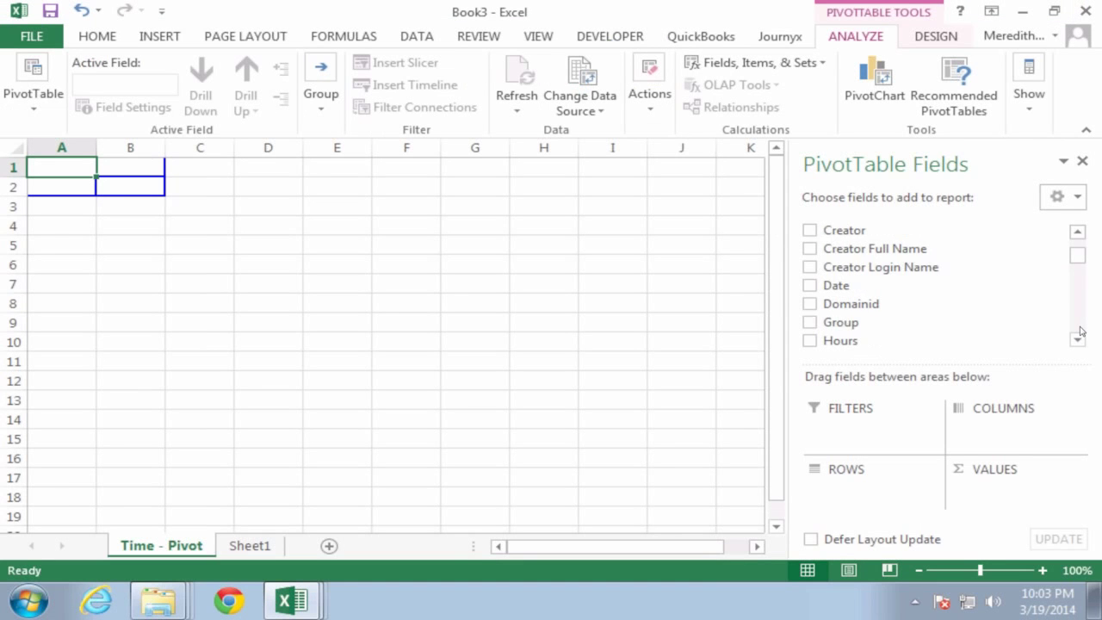
left_click(1080, 332)
left_click(1080, 332)
left_click(1080, 331)
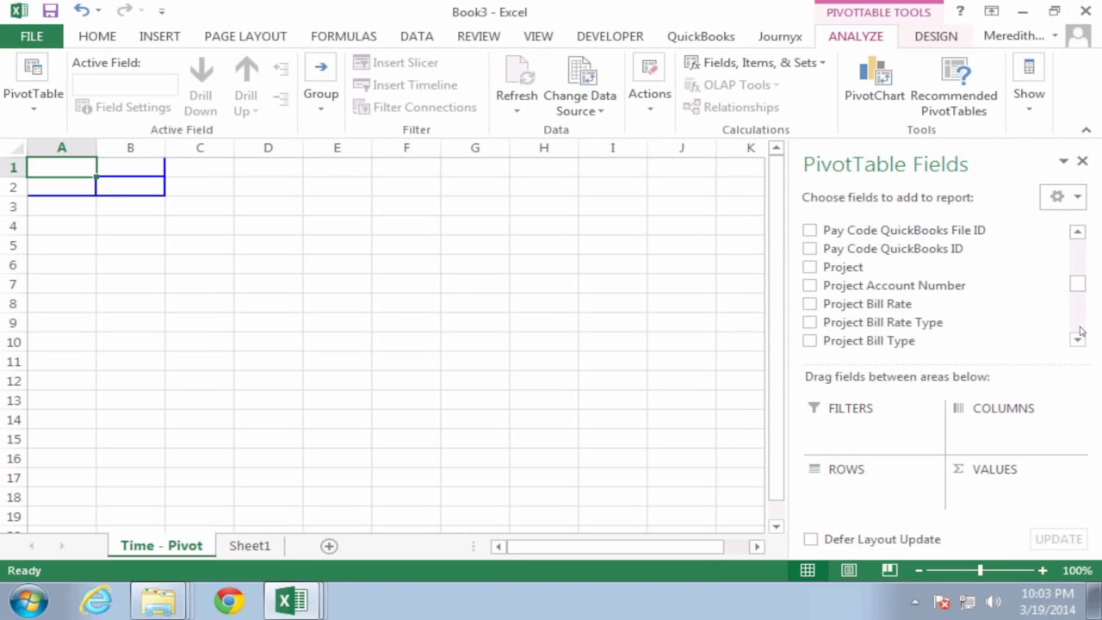
left_click(1080, 332)
left_click(1080, 331)
left_click(1080, 331)
left_click(1081, 331)
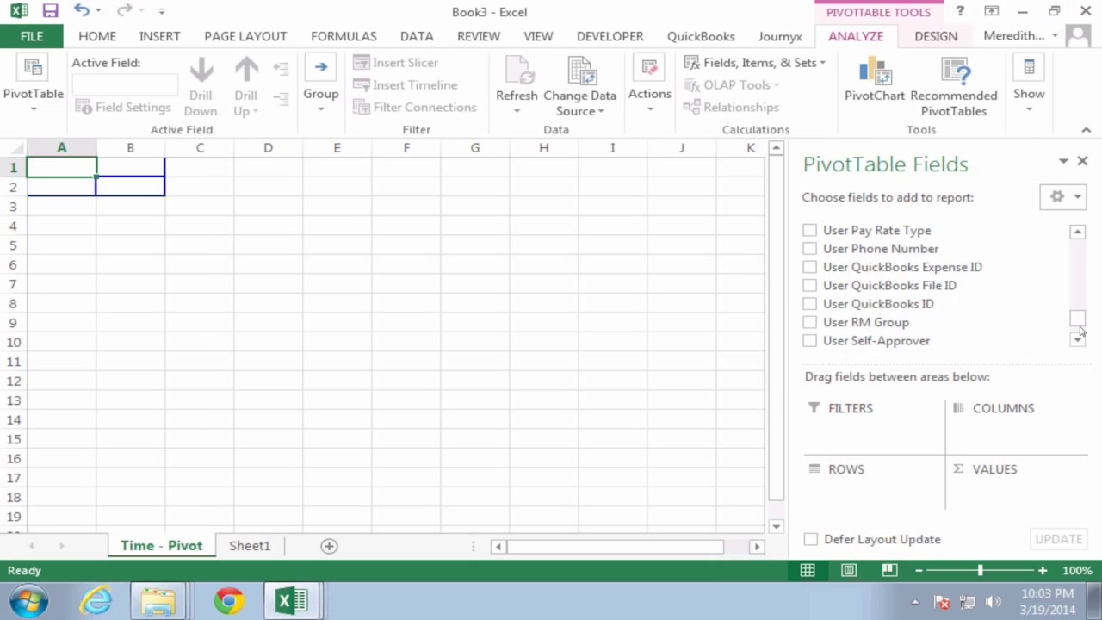
left_click(1080, 331)
left_click_drag(1080, 274, 1077, 260)
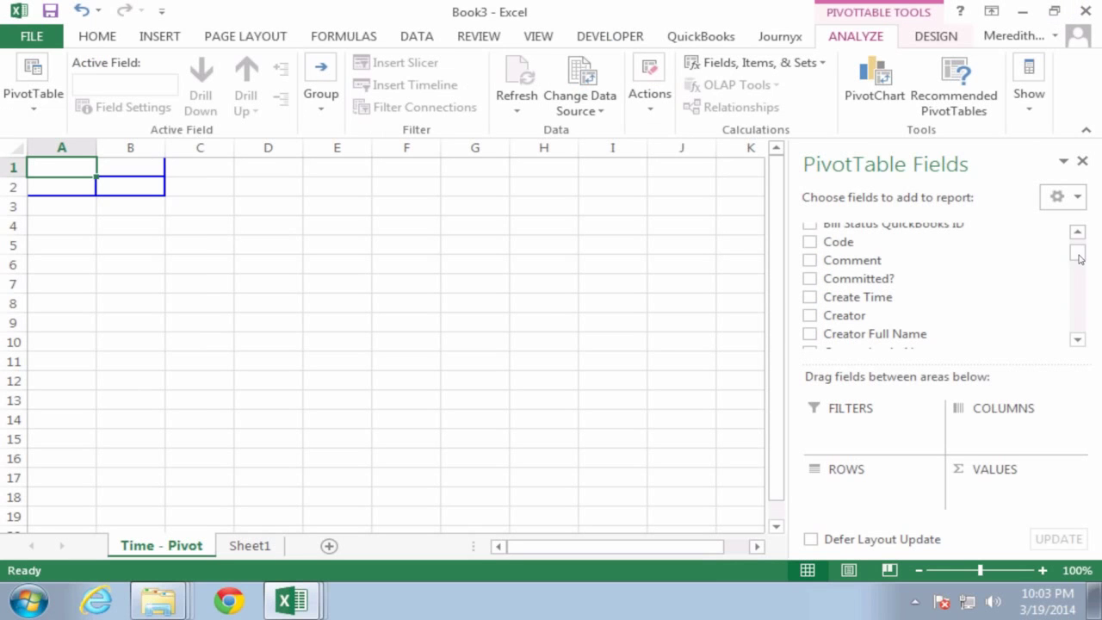
left_click(1077, 322)
left_click(1077, 329)
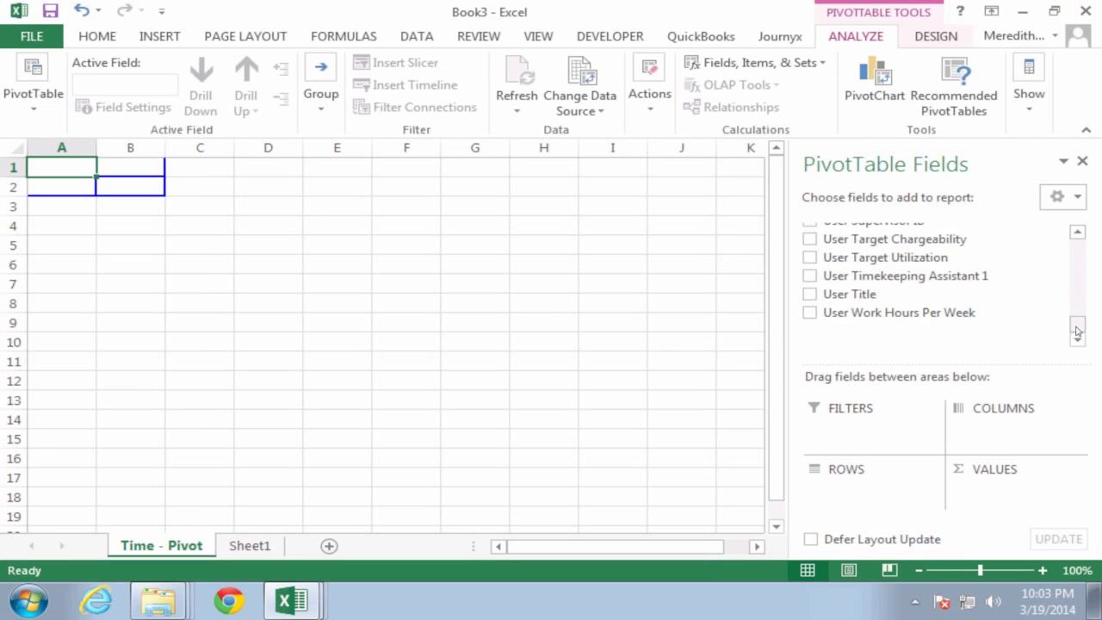
left_click(1076, 257)
left_click(1076, 258)
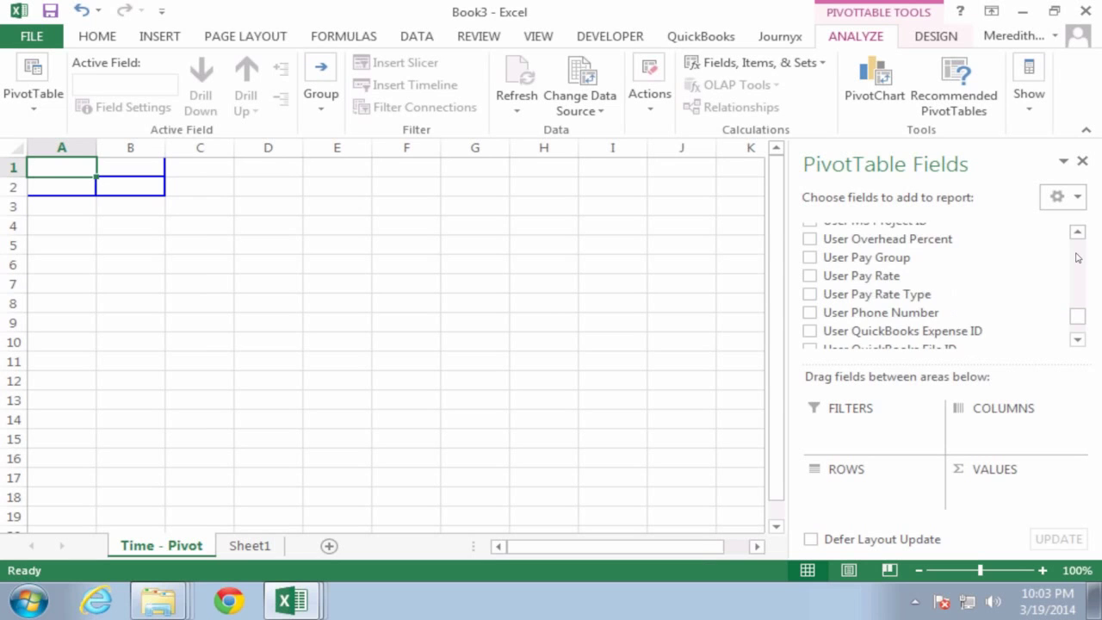
left_click(1076, 257)
left_click(1076, 257)
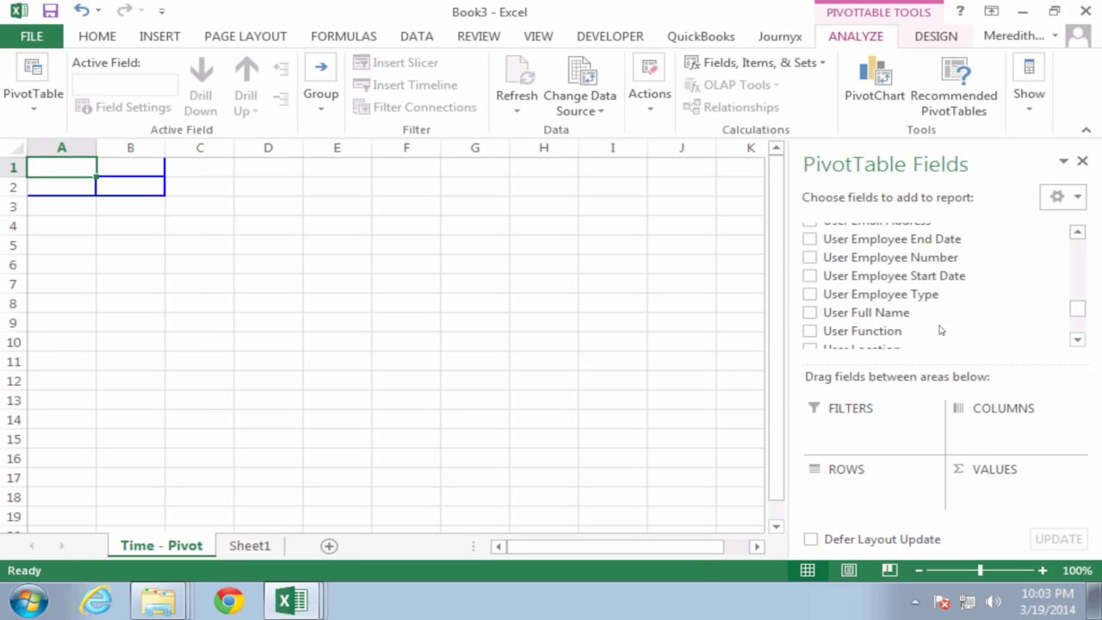
left_click_drag(886, 319, 882, 494)
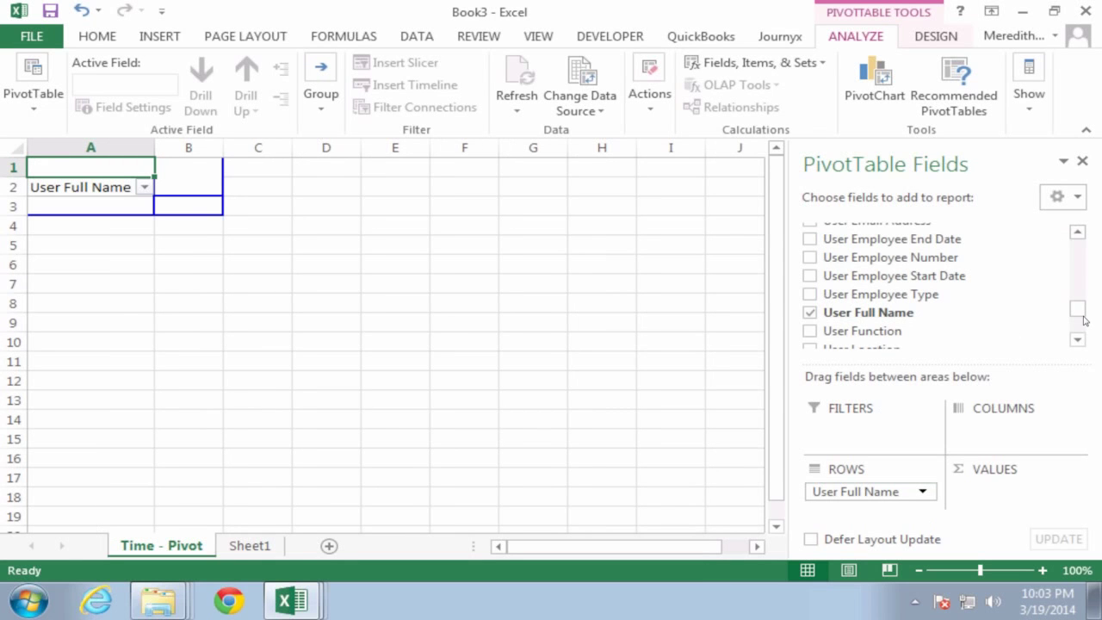
Step: Group the pivot's Date column by Days into 7-day periods instead of months
scroll(1079, 311, "up", 10)
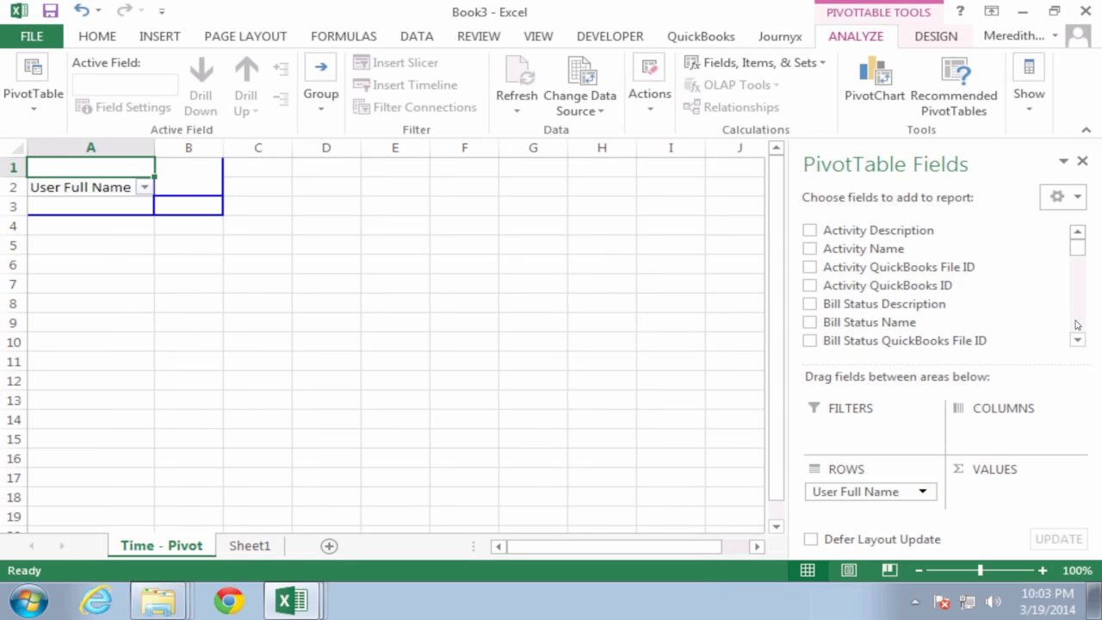
scroll(1075, 325, "down", 2)
scroll(1075, 325, "down", 2)
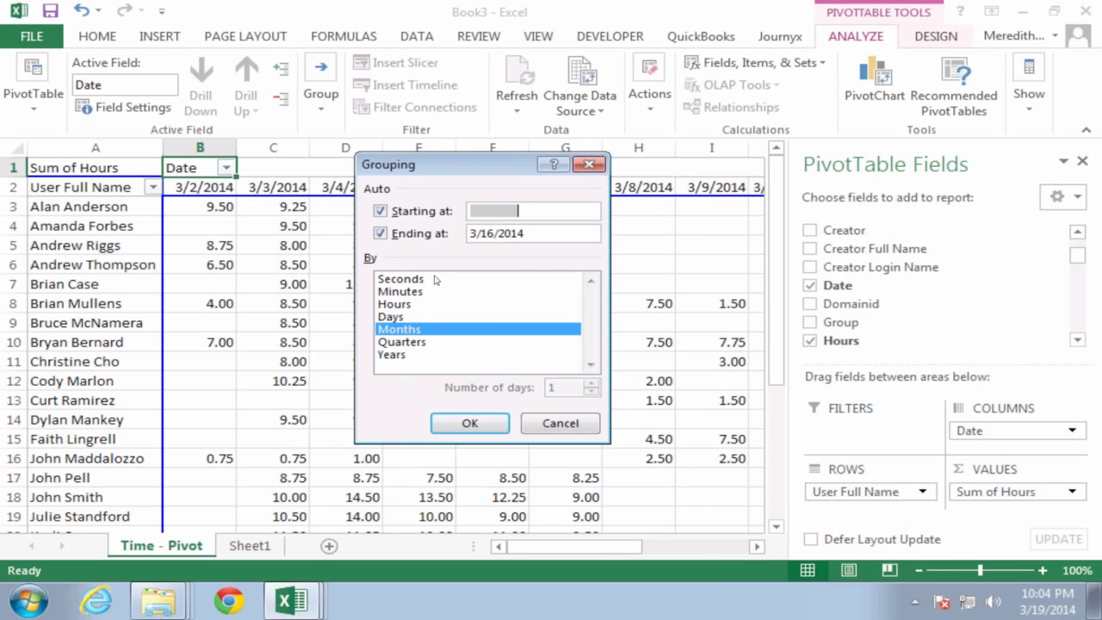
left_click(398, 328)
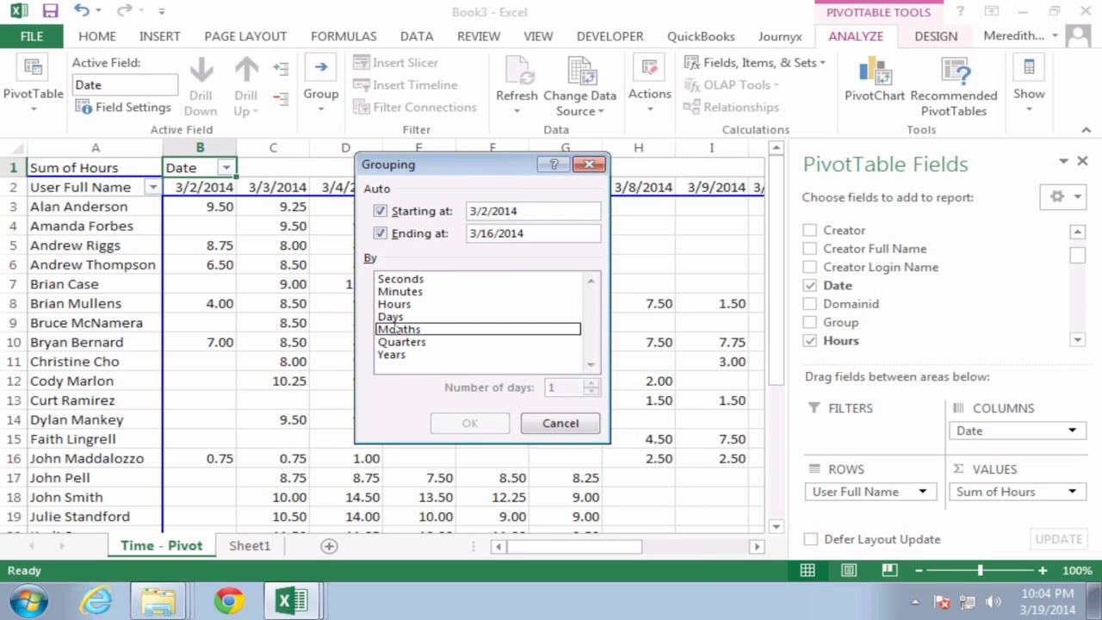
left_click(392, 317)
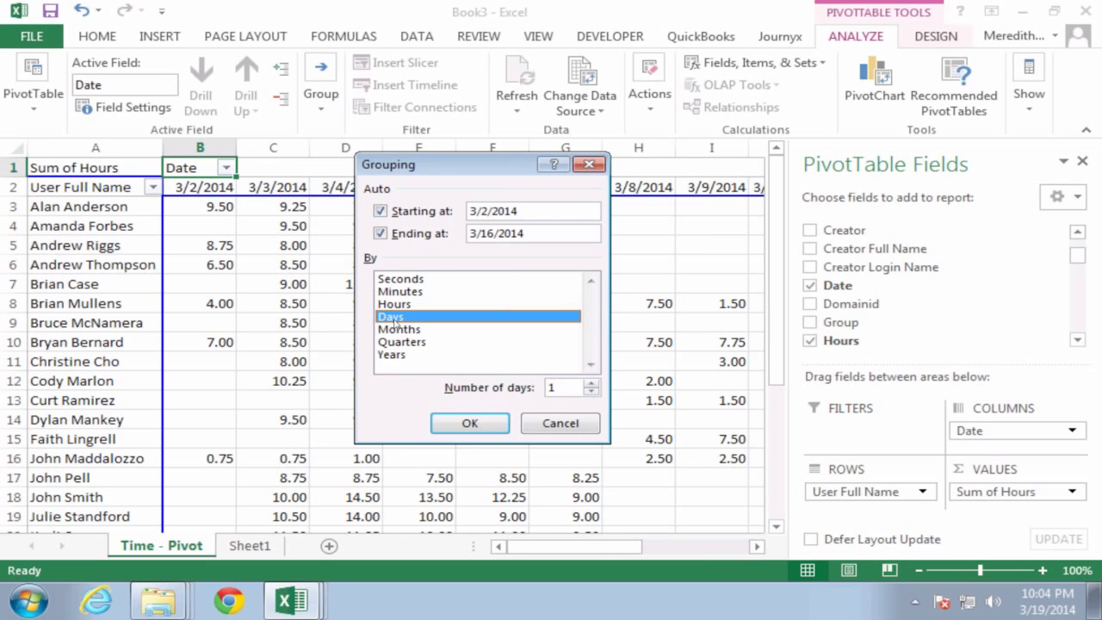
double_click(562, 388)
type("7")
left_click(481, 428)
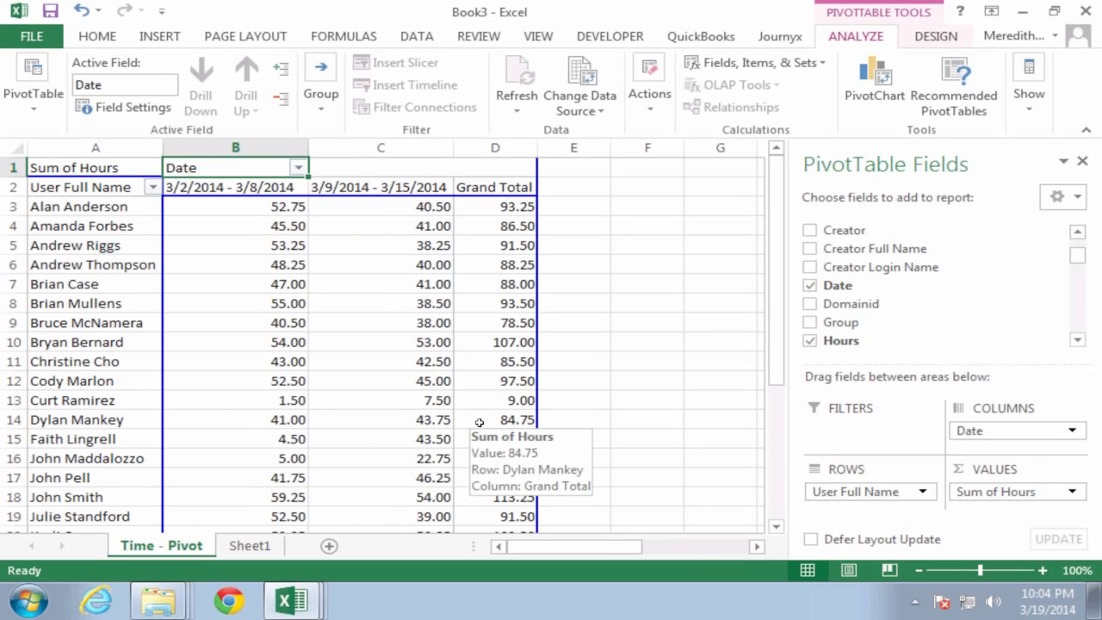
Step: Save the workbook on the Desktop with the file name test13
left_click(50, 11)
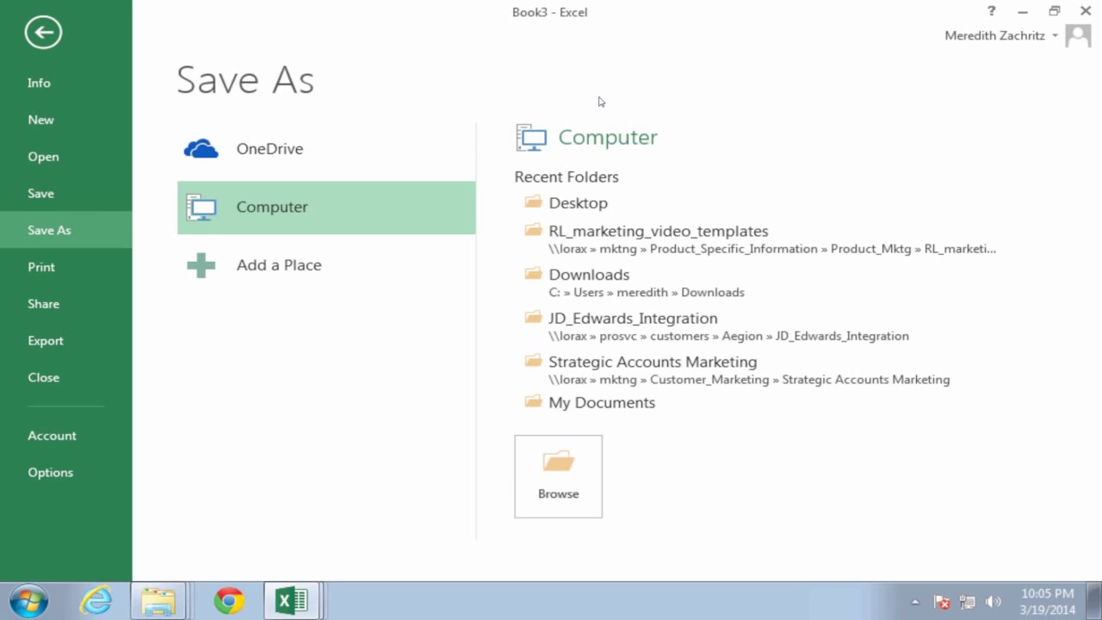
left_click(581, 204)
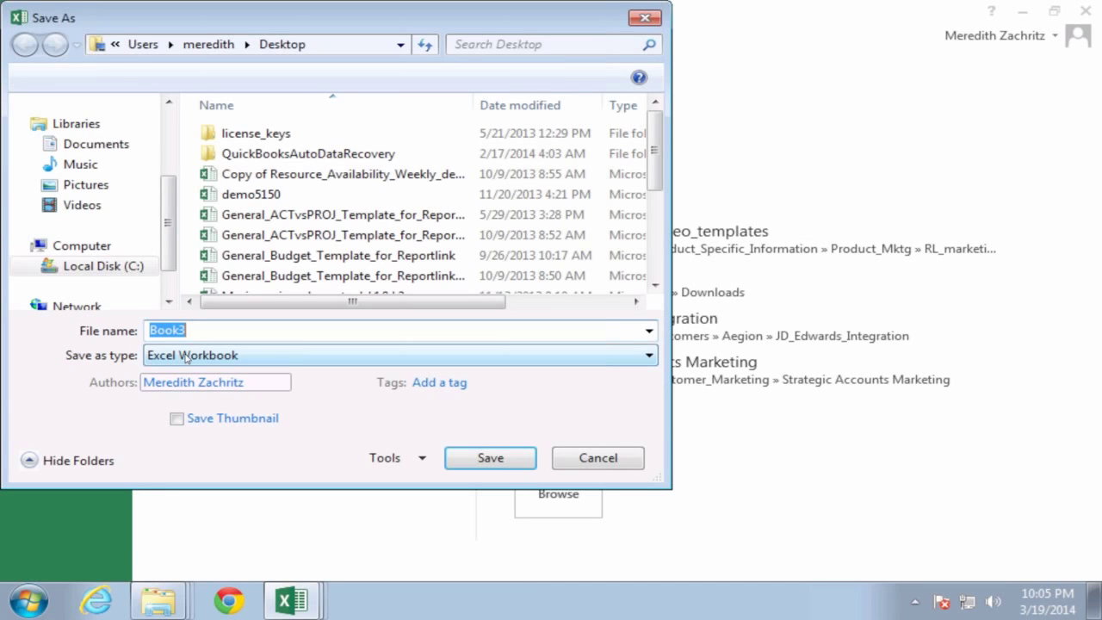
type("test13")
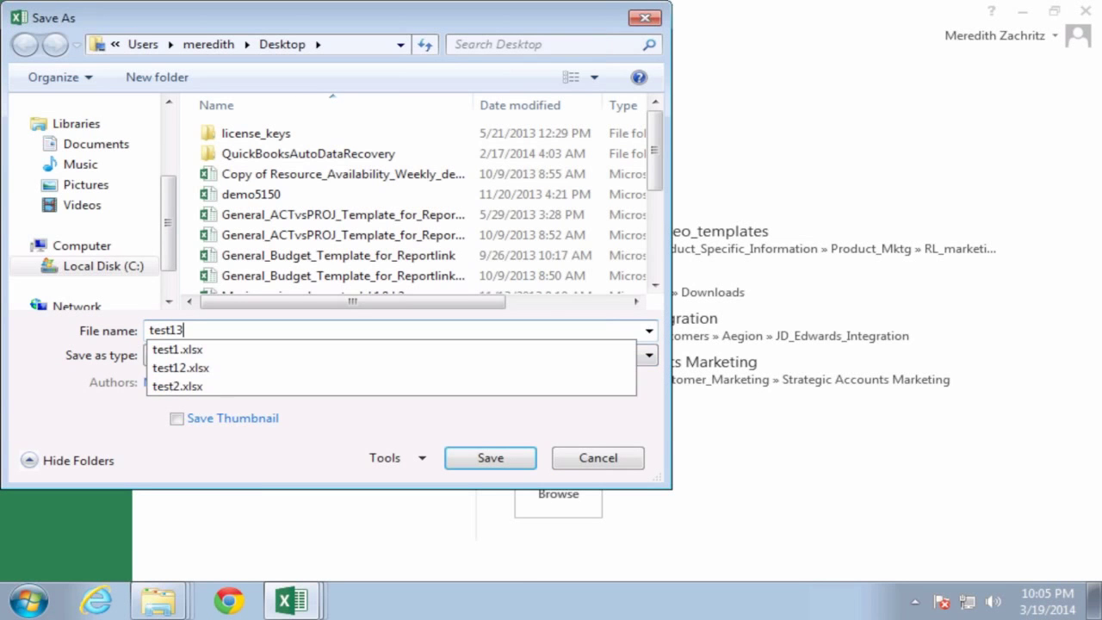
left_click(487, 458)
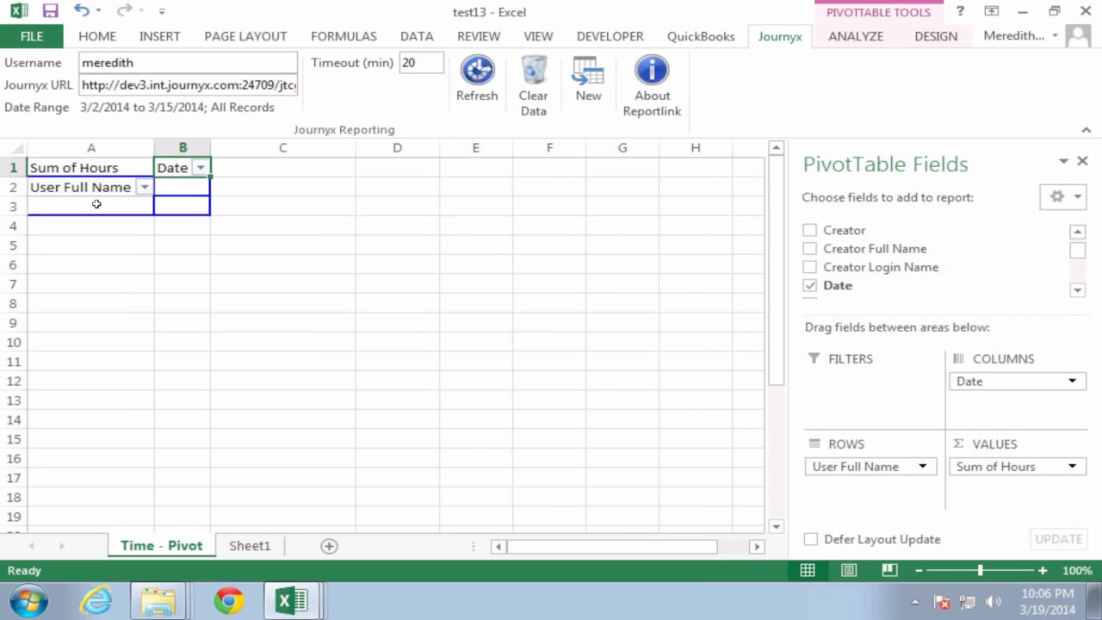
Step: From Sheet1, create the 'time' report as a plain Worksheet tab named Time
left_click(249, 546)
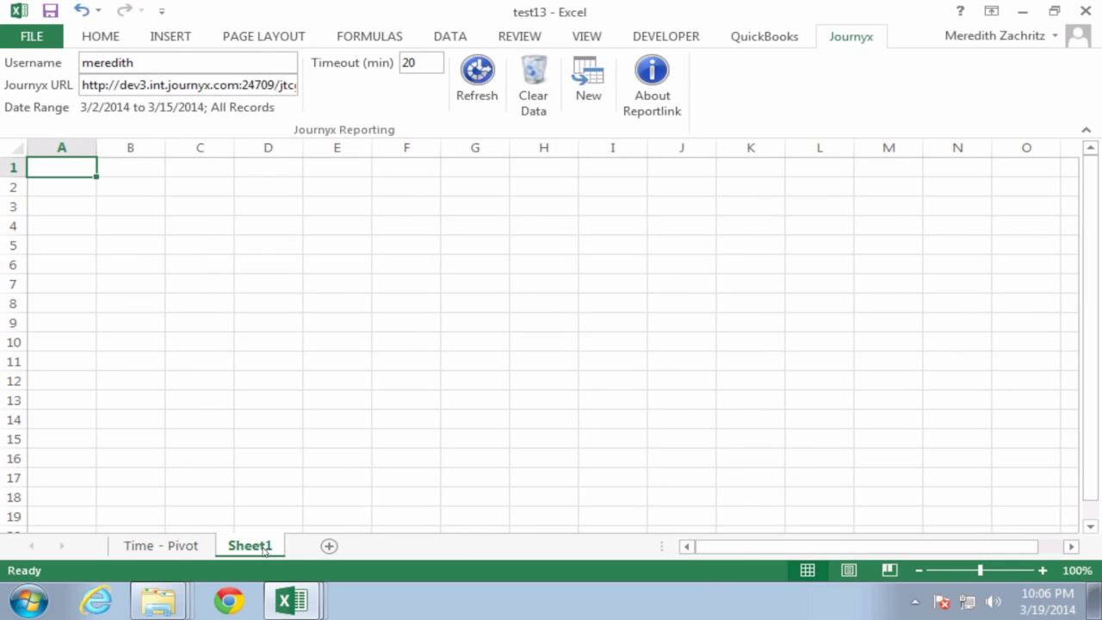
left_click(581, 95)
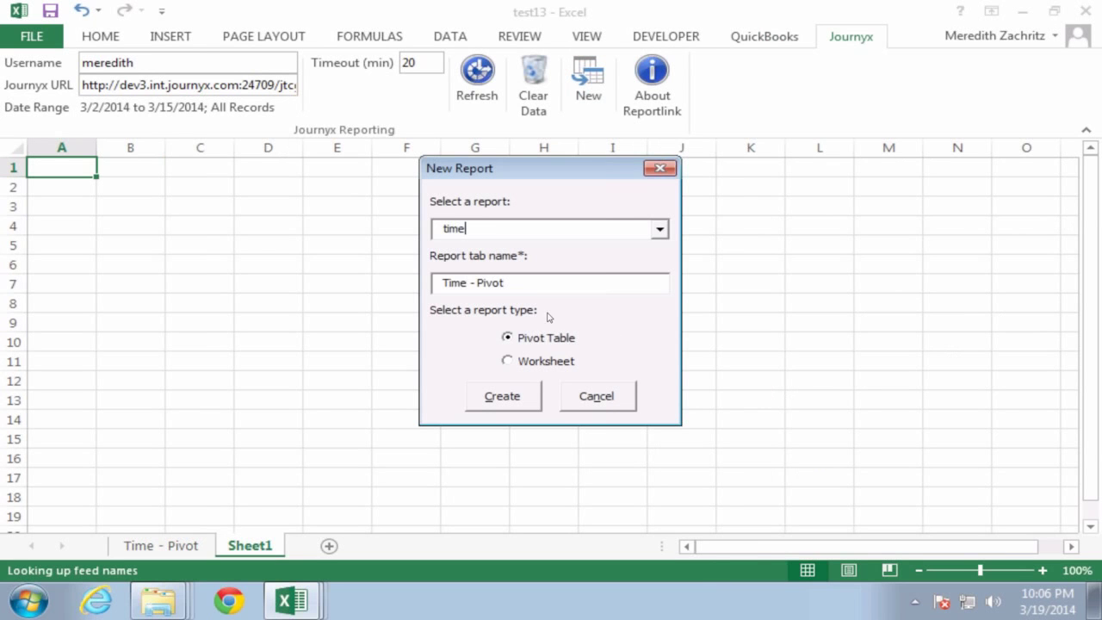
left_click(506, 362)
left_click(531, 405)
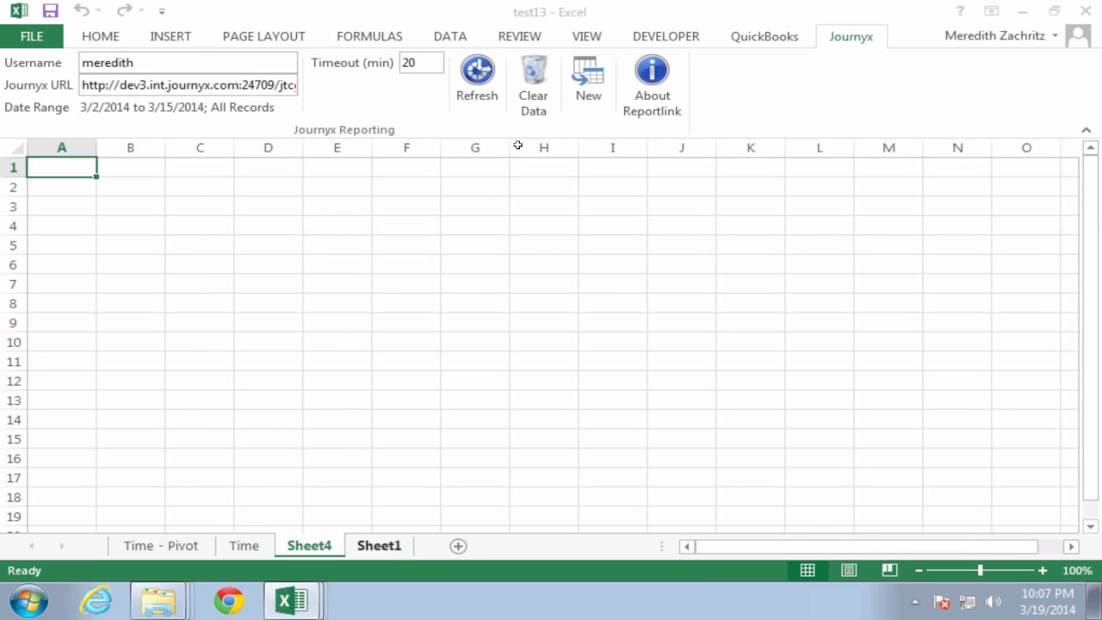
Step: Create a Pivot Table report from standard_All_Monthly_Time_by_Project
left_click(586, 81)
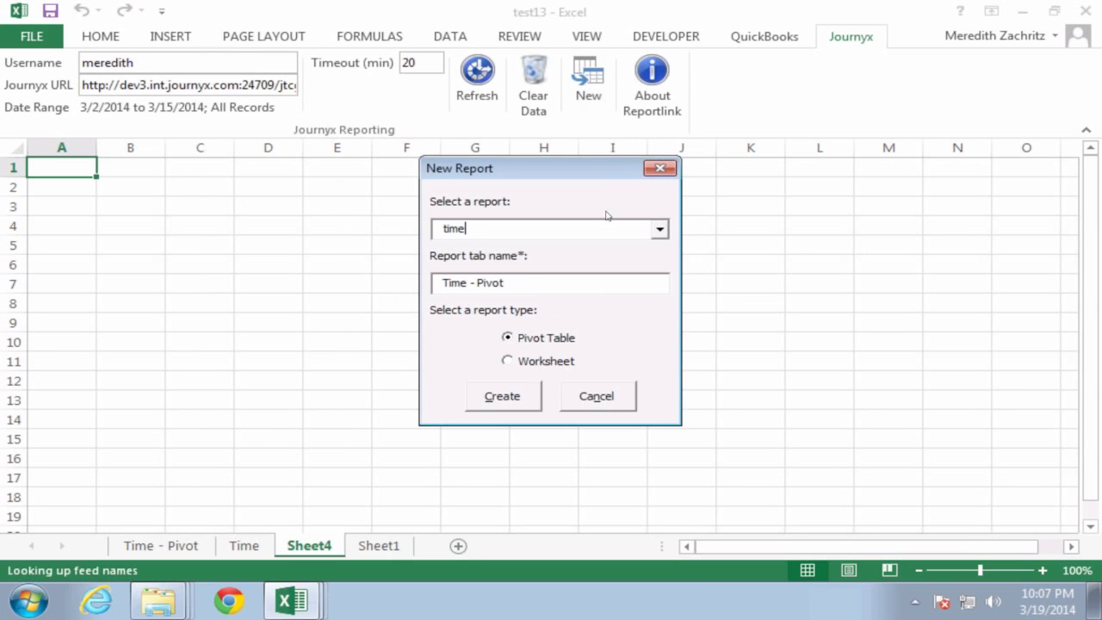
left_click(659, 229)
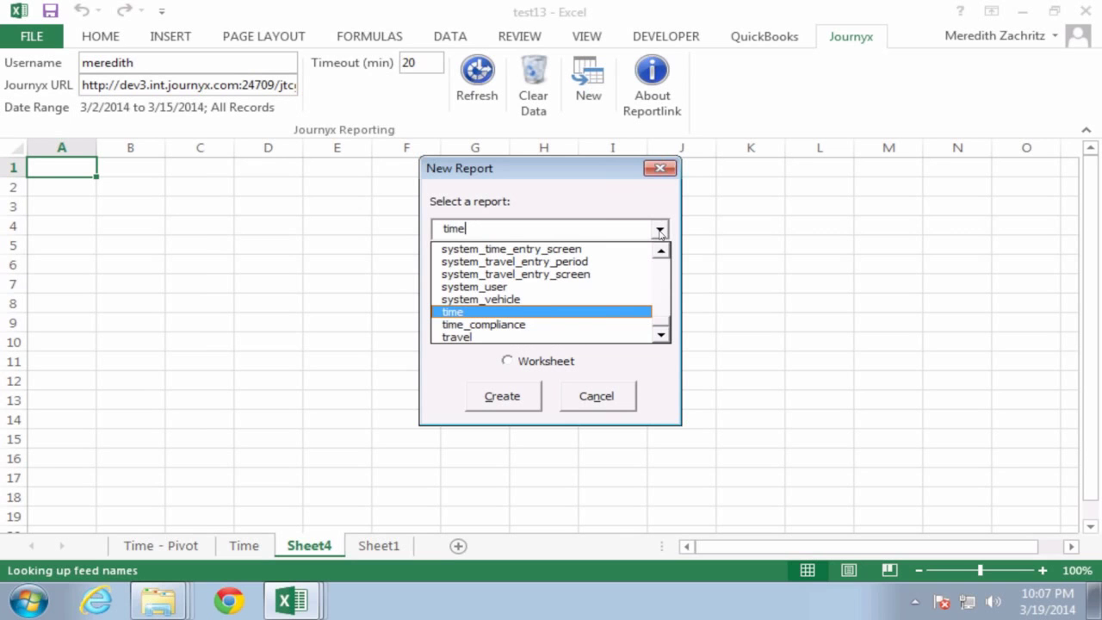
left_click(662, 271)
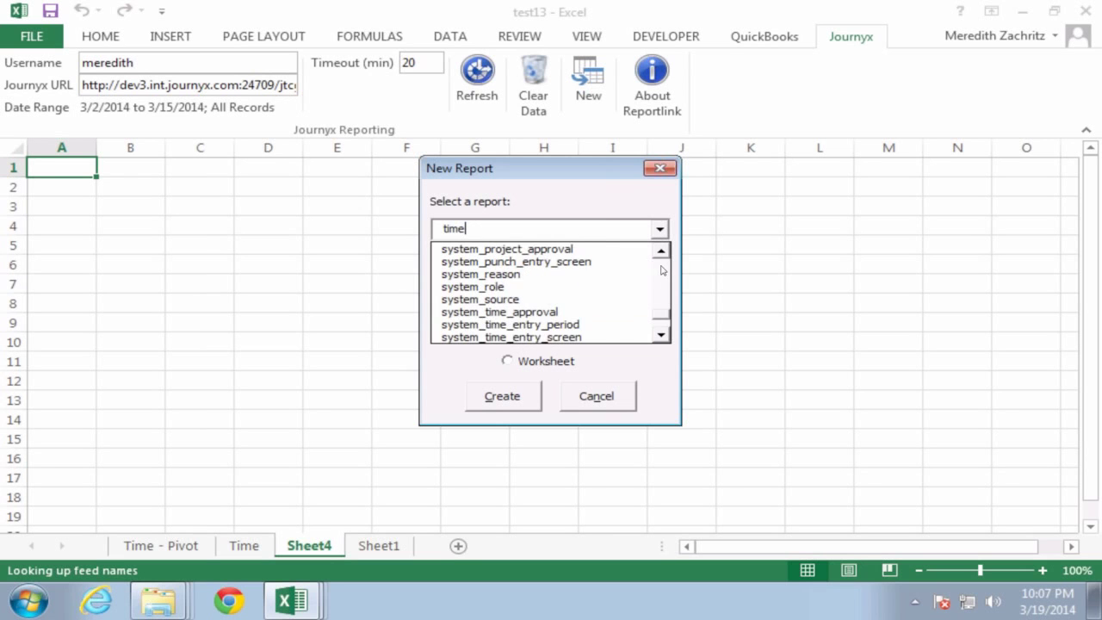
left_click(662, 270)
left_click(662, 270)
left_click(662, 270)
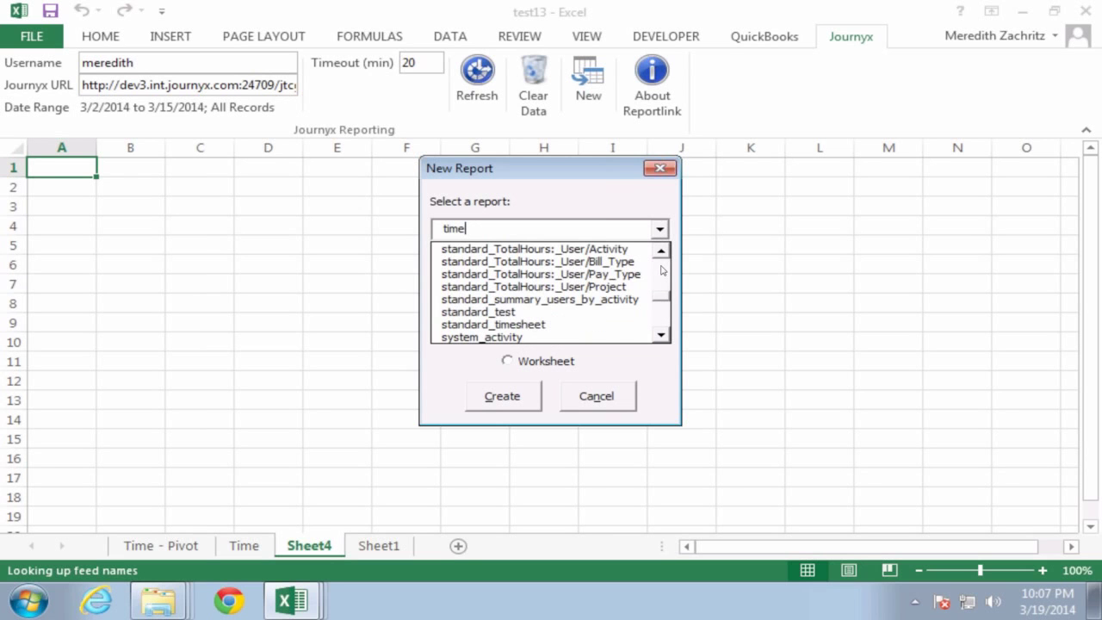
left_click(662, 270)
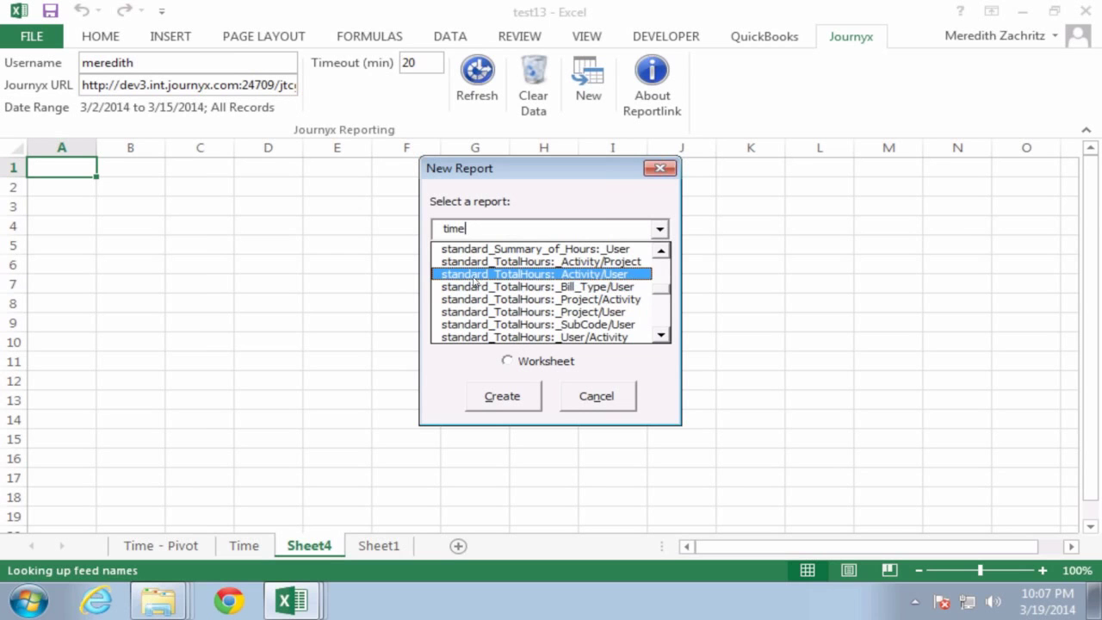
left_click(660, 271)
left_click(660, 271)
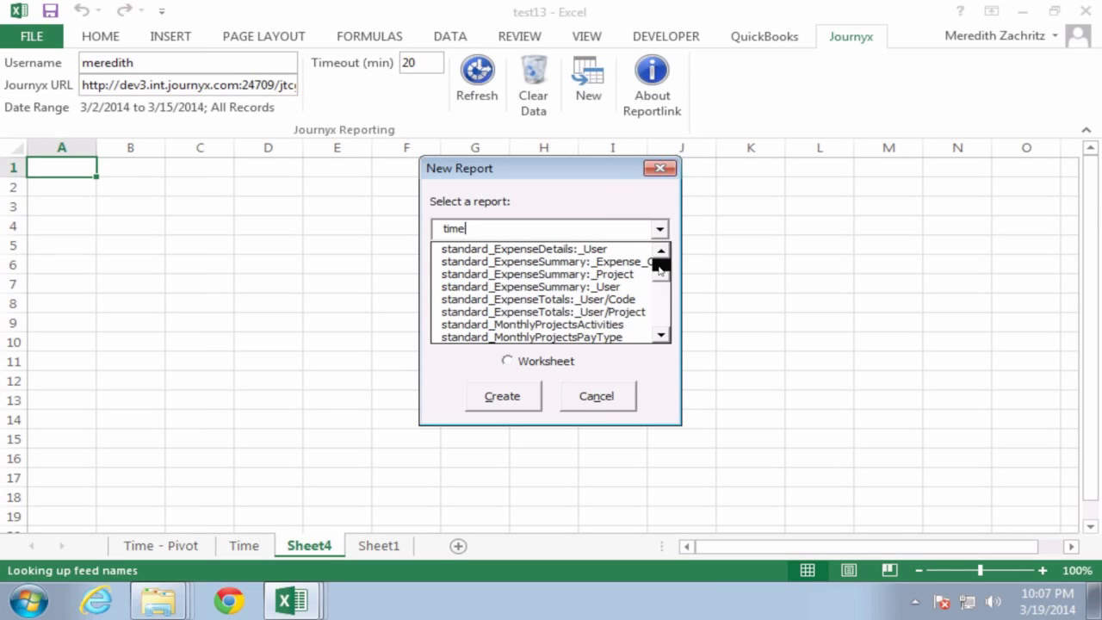
left_click(660, 270)
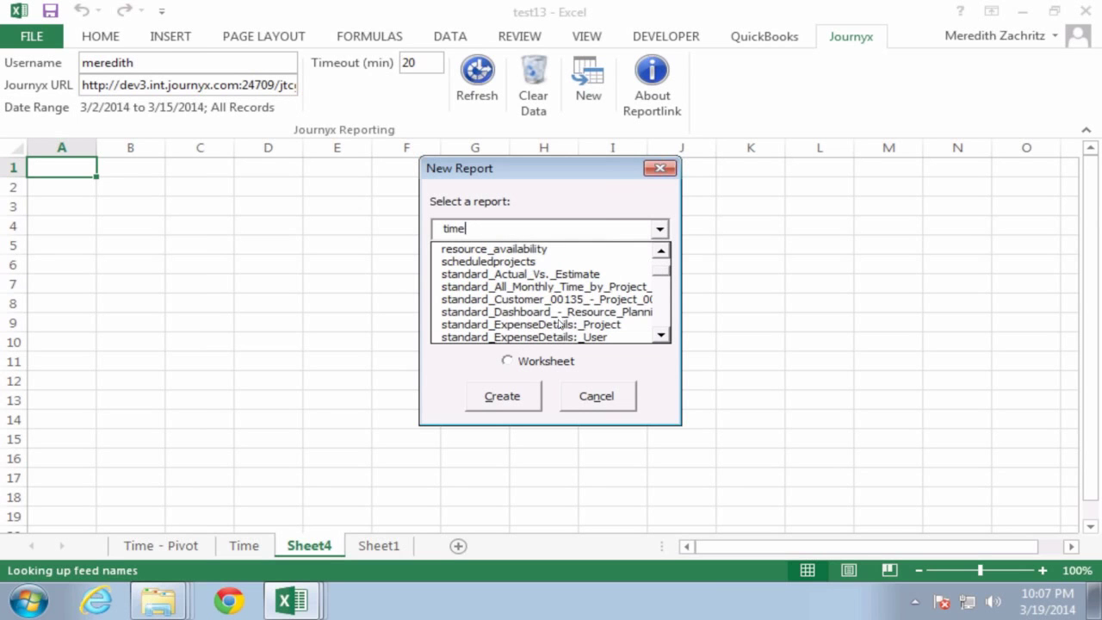
left_click(520, 289)
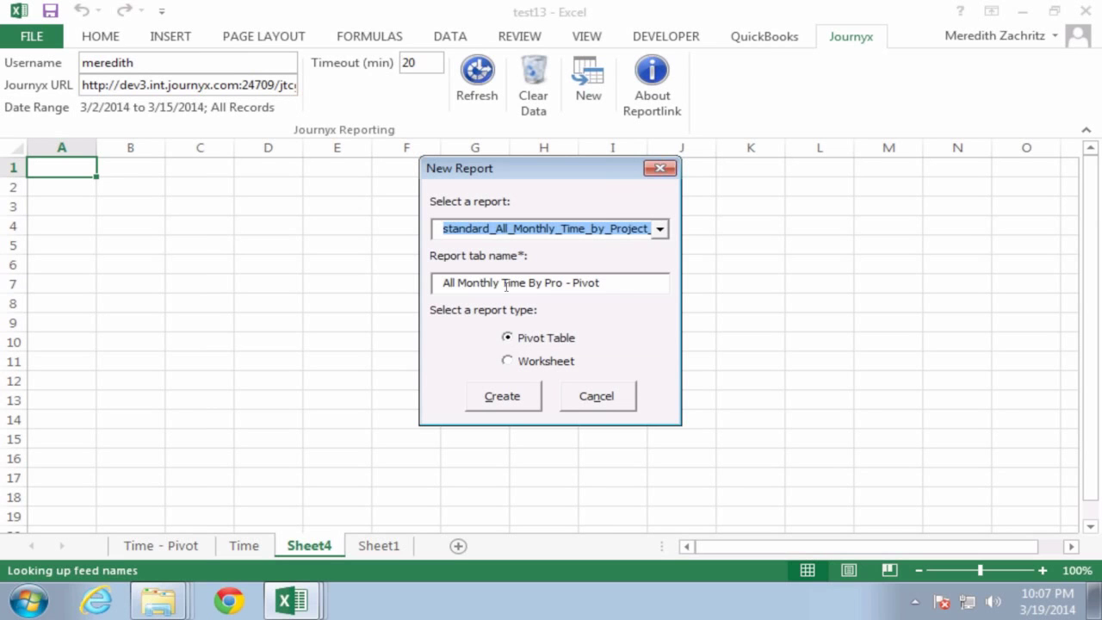
left_click(506, 403)
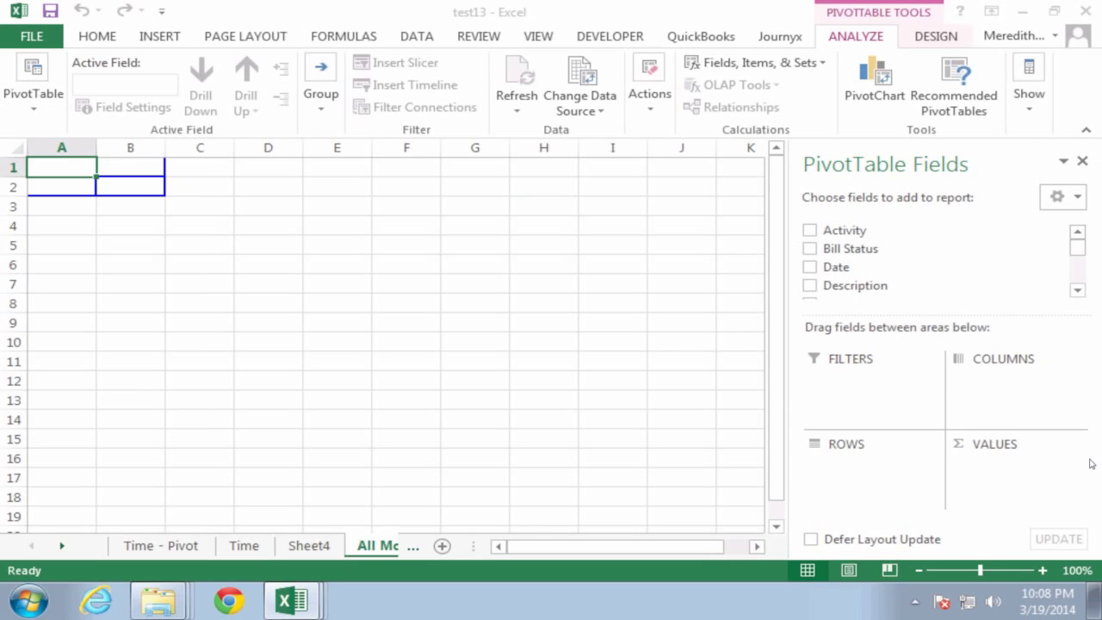
Step: Put Project in the pivot ROWS and sum Hours in VALUES
left_click(1077, 291)
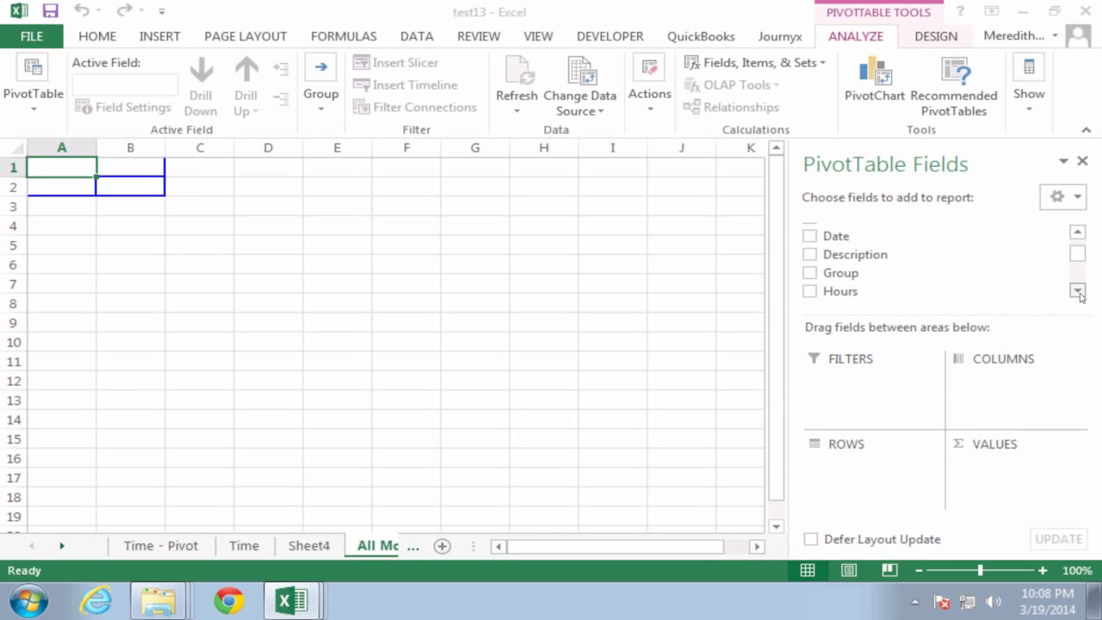
left_click(1076, 291)
left_click(1077, 291)
left_click(1076, 291)
left_click(1077, 291)
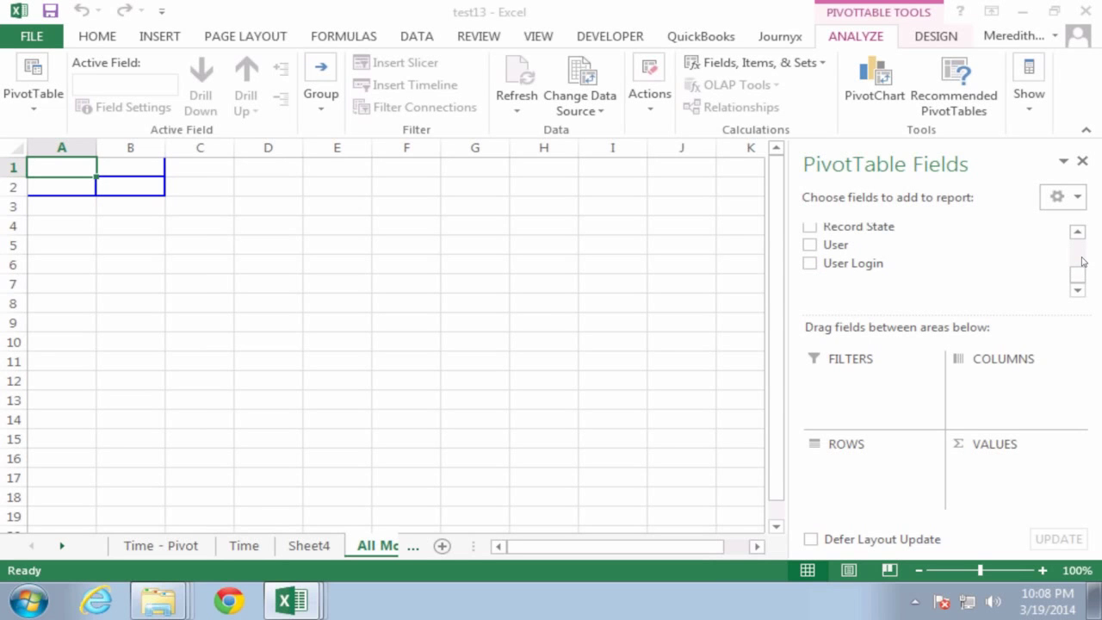
left_click(1080, 249)
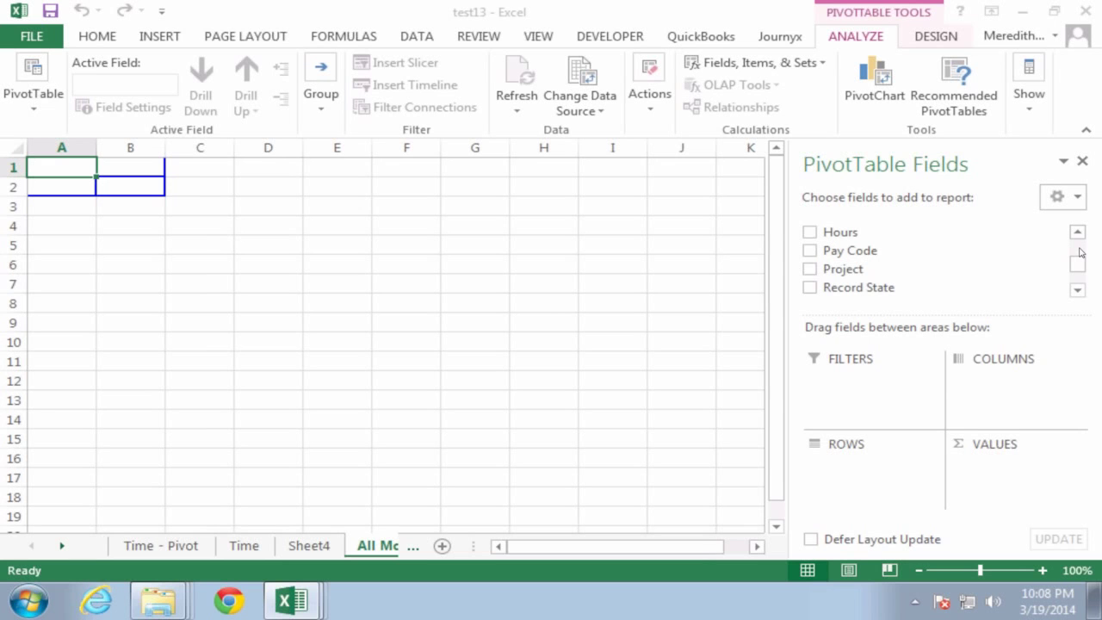
left_click_drag(842, 272, 853, 501)
left_click_drag(856, 233, 996, 477)
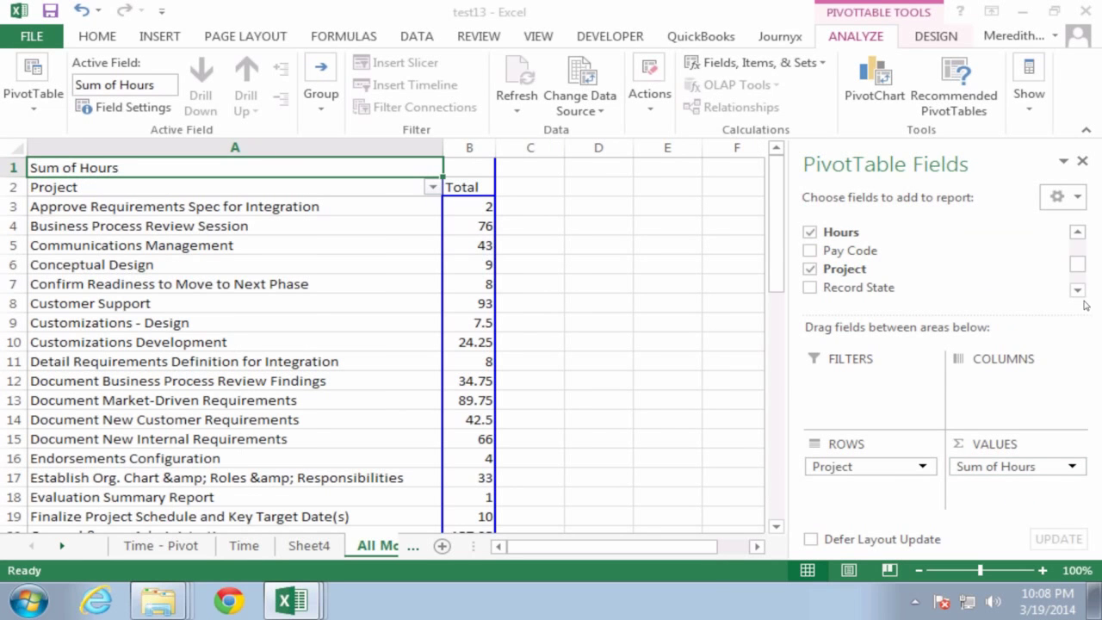
Step: Add Bill Status below Project to split hours into Billable and Non-Billable
left_click(1081, 249)
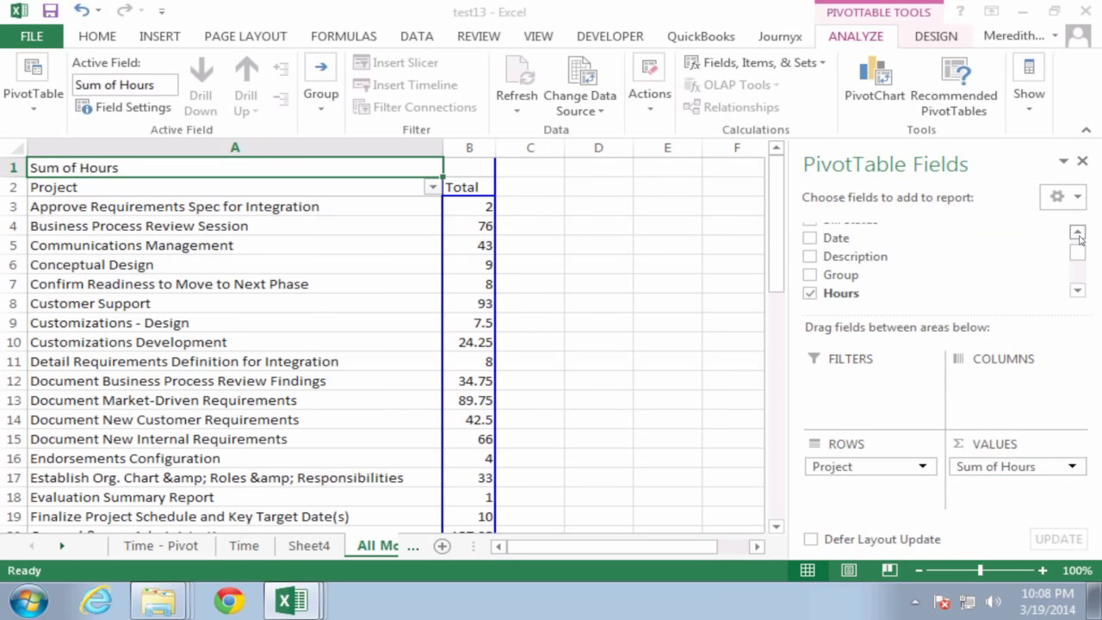
left_click(1080, 248)
left_click_drag(850, 253, 855, 489)
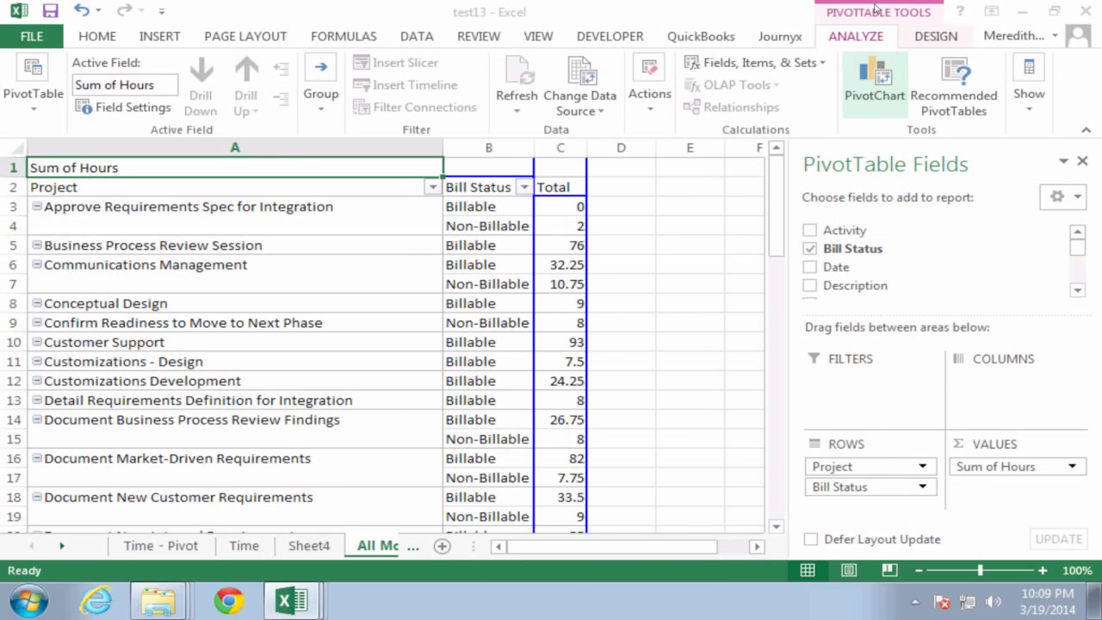
Step: Set the pivot's Report Layout to Compact Form so Billable and Non-Billable nest under each project
left_click(923, 39)
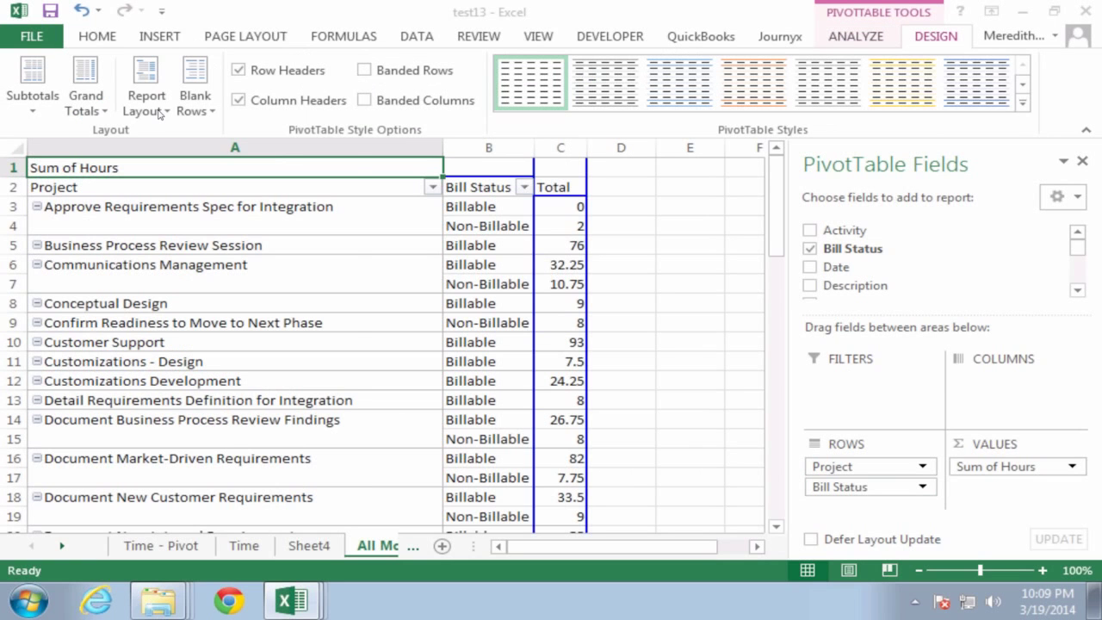
left_click(160, 114)
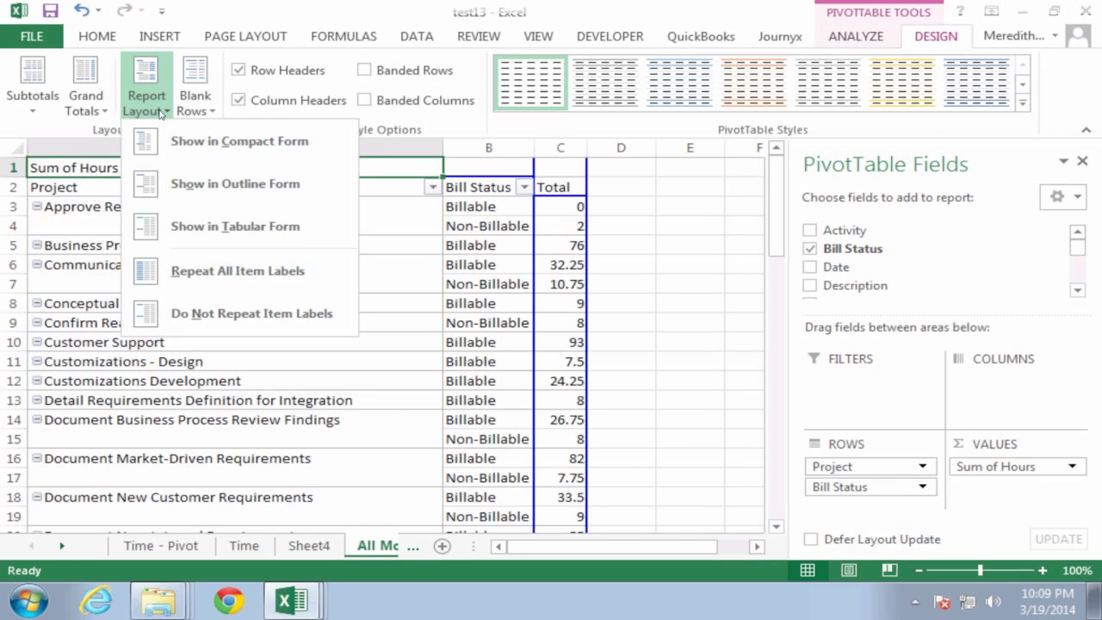
left_click(244, 147)
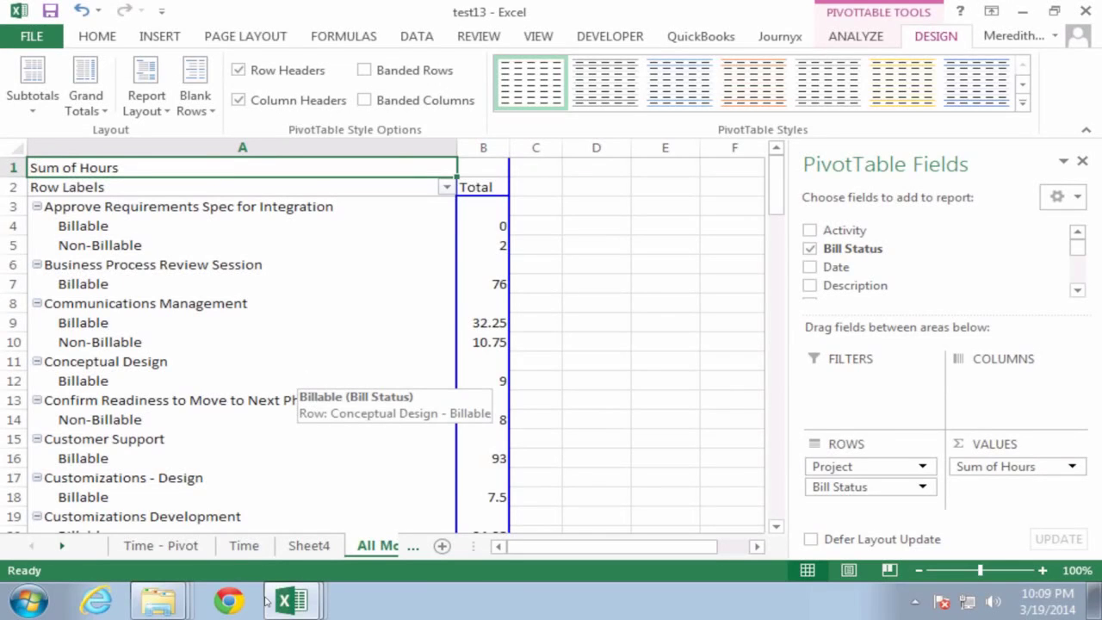
Step: Bring up test2's Rate - Pivot table and look over its ANALYZE and DESIGN ribbon options
mouse_move(301, 607)
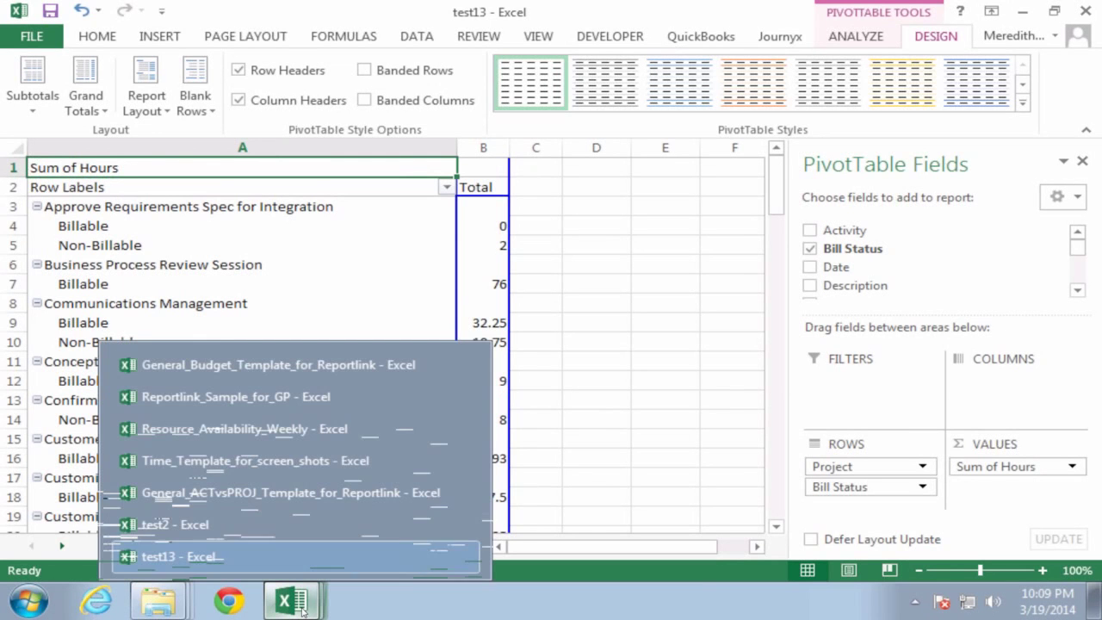
left_click(194, 525)
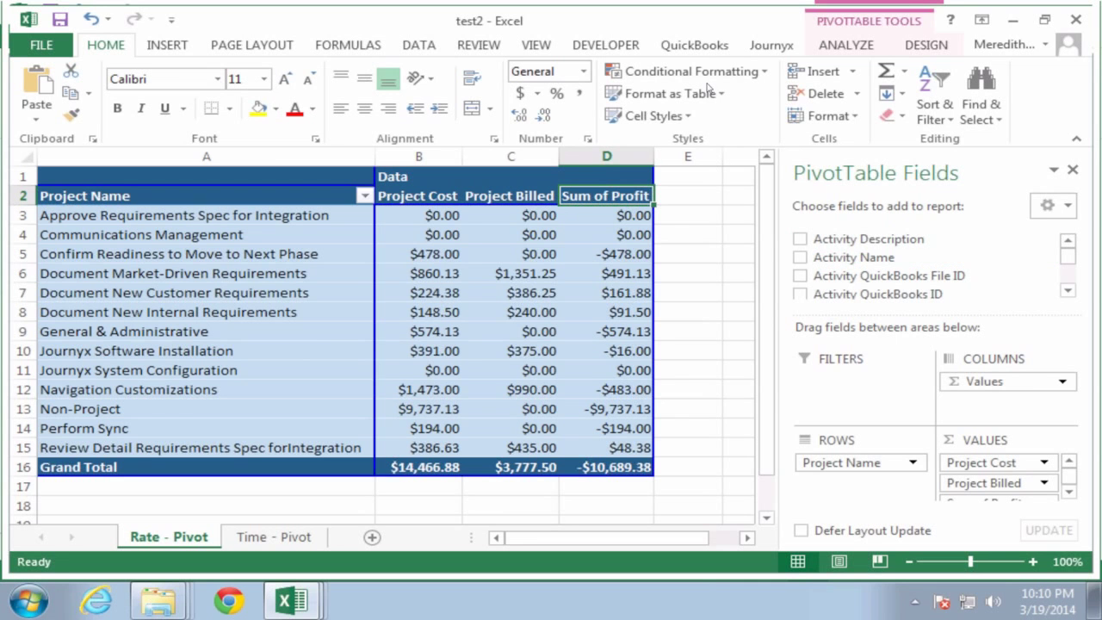
left_click(846, 45)
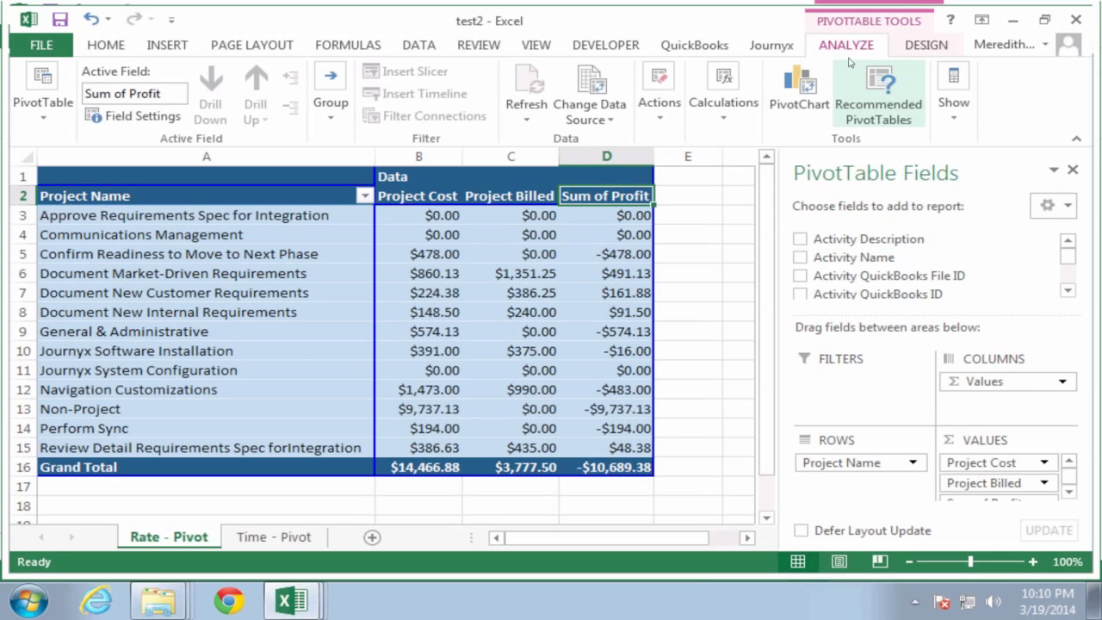
left_click(950, 121)
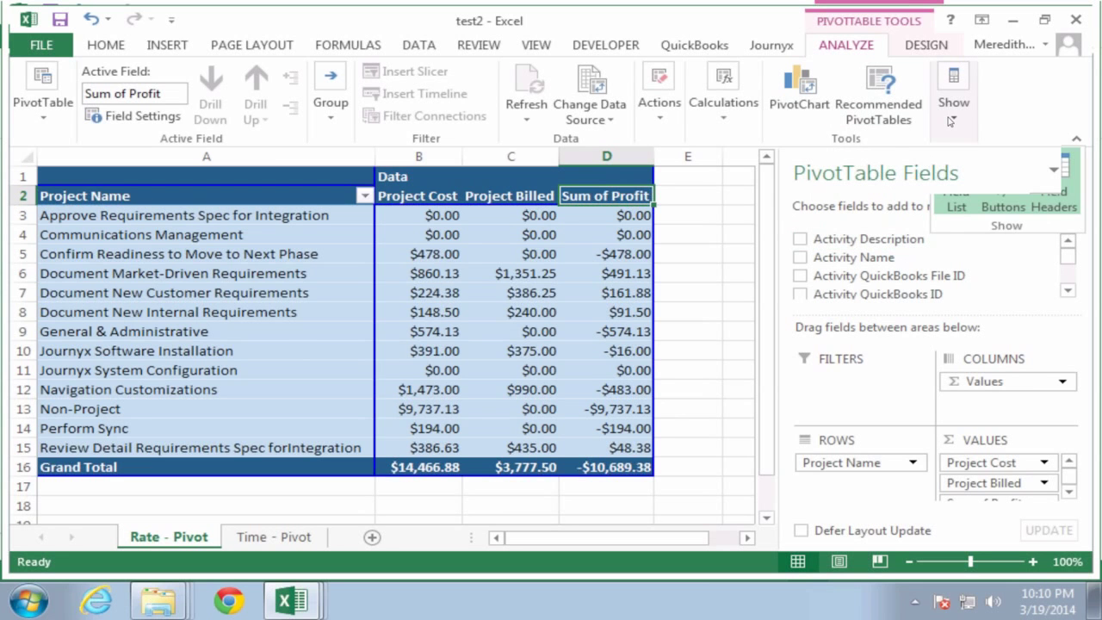
left_click(951, 121)
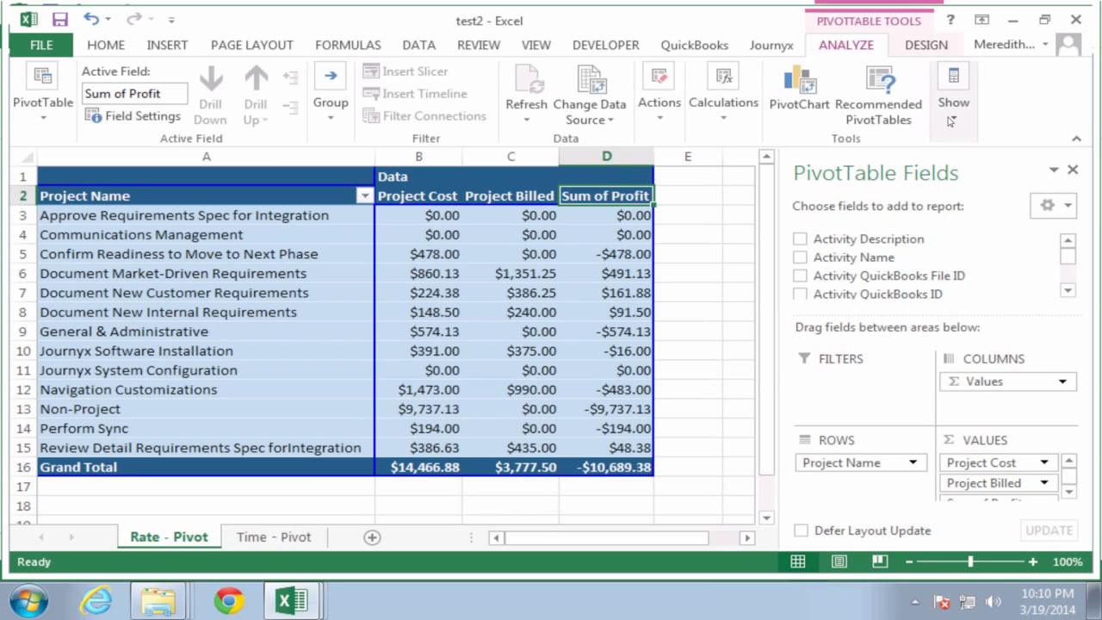
left_click(936, 46)
left_click(852, 46)
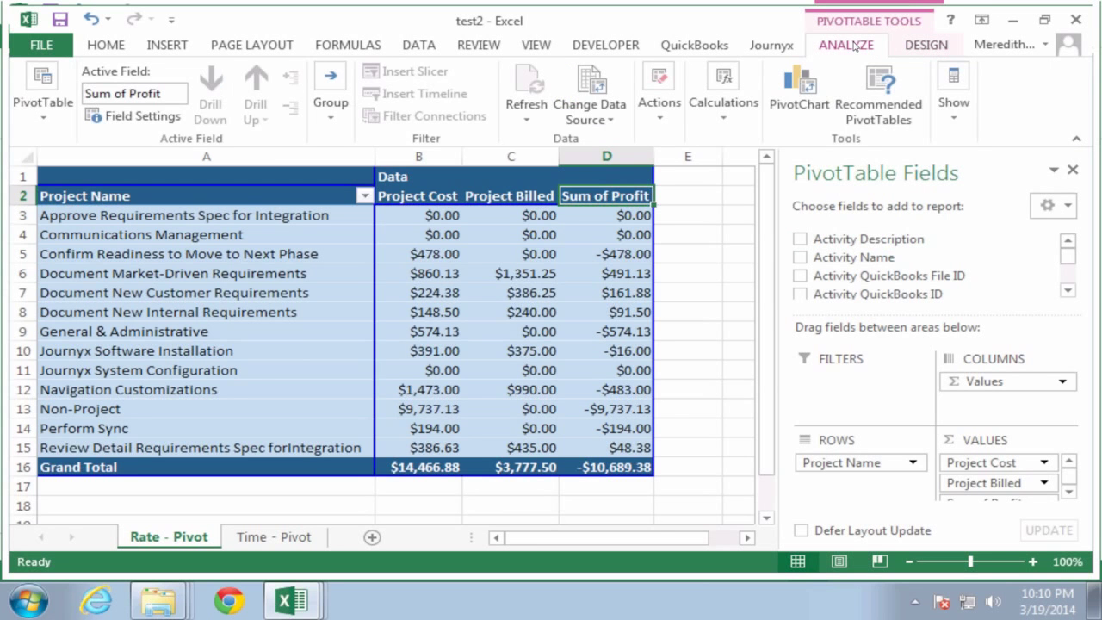
left_click(215, 250)
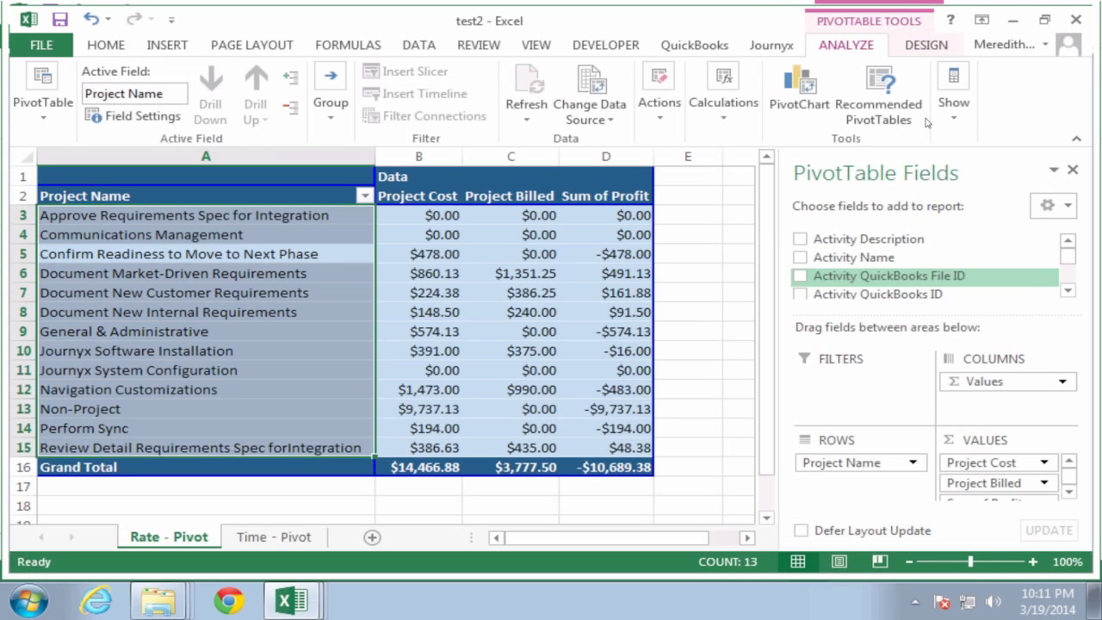
left_click(957, 120)
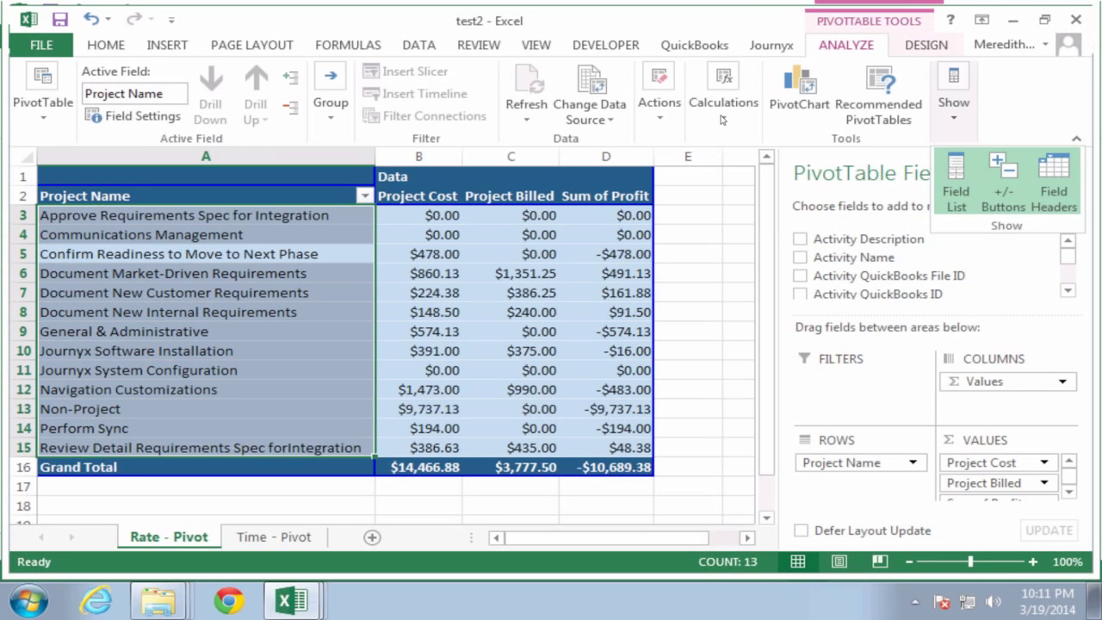
left_click(723, 119)
left_click(721, 120)
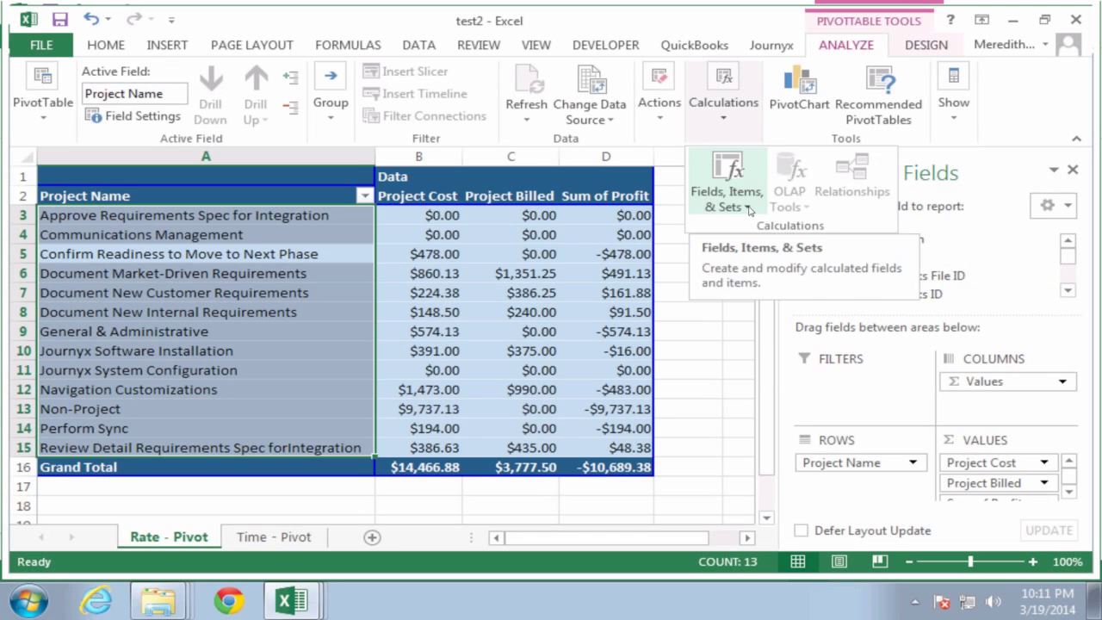
left_click(747, 208)
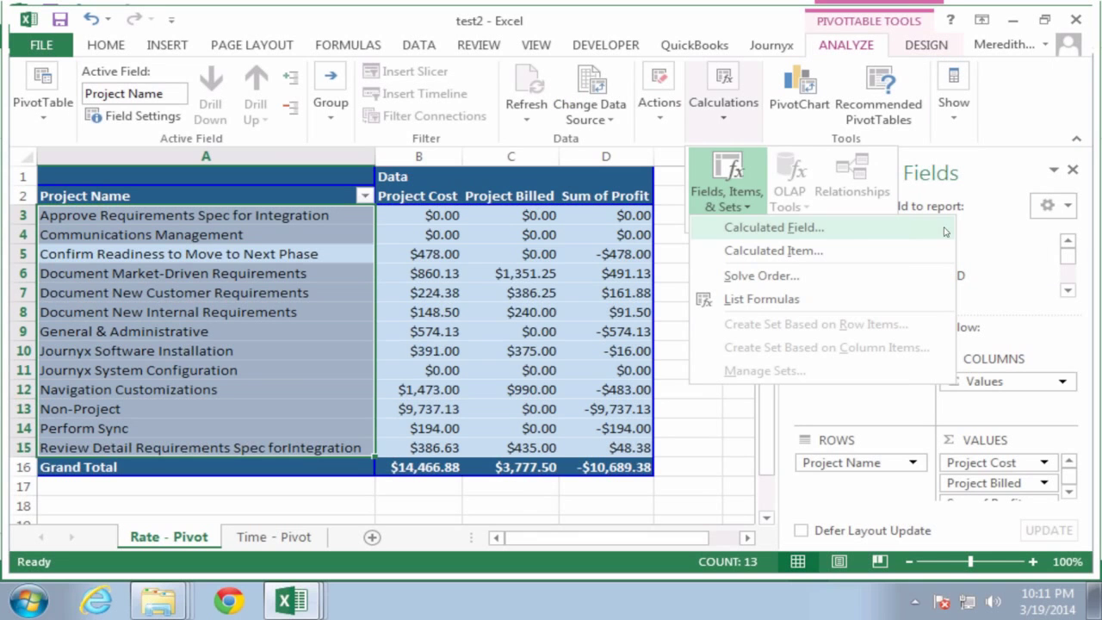
left_click(1032, 278)
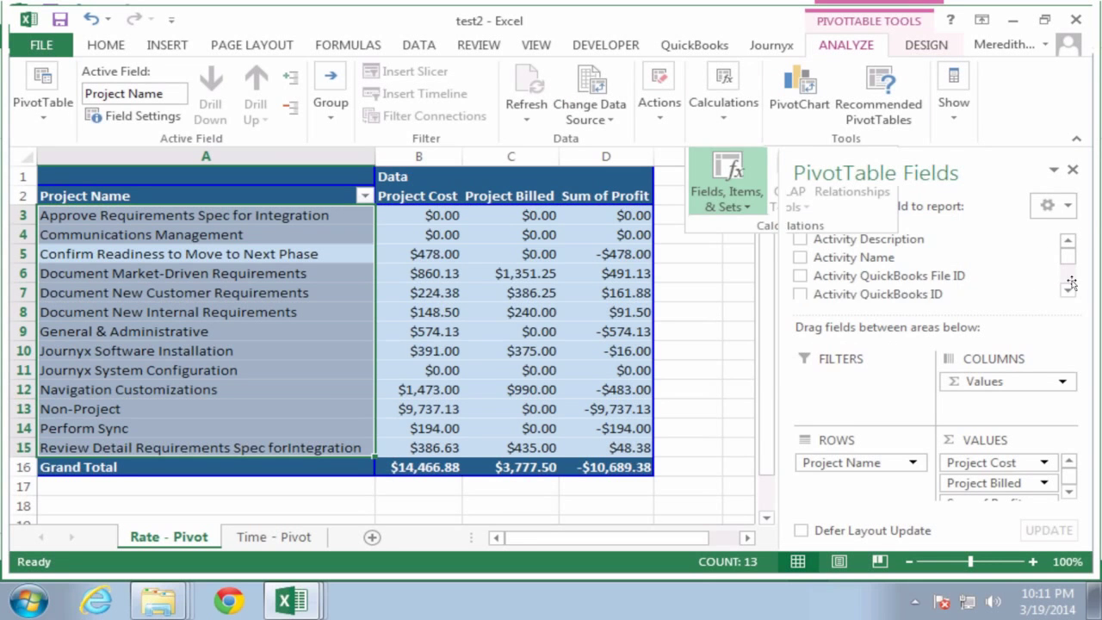
scroll(1067, 284, "down", 1)
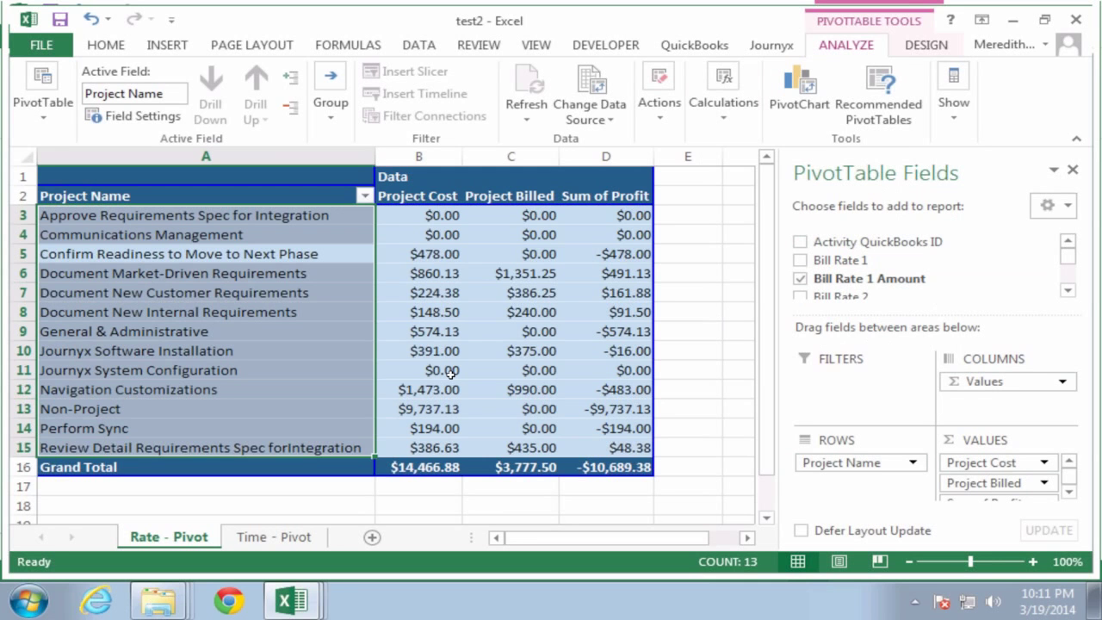
mouse_move(451, 372)
mouse_move(595, 475)
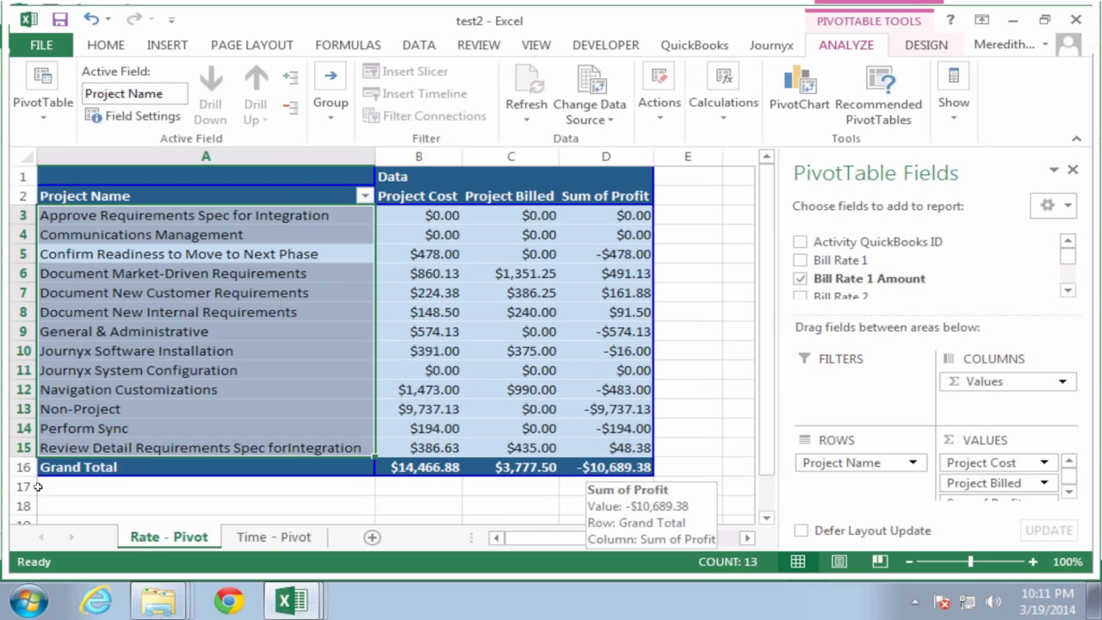
Step: Switch to the Time - Pivot sheet summing Hours per project by Billable and Non-Billable
left_click(258, 537)
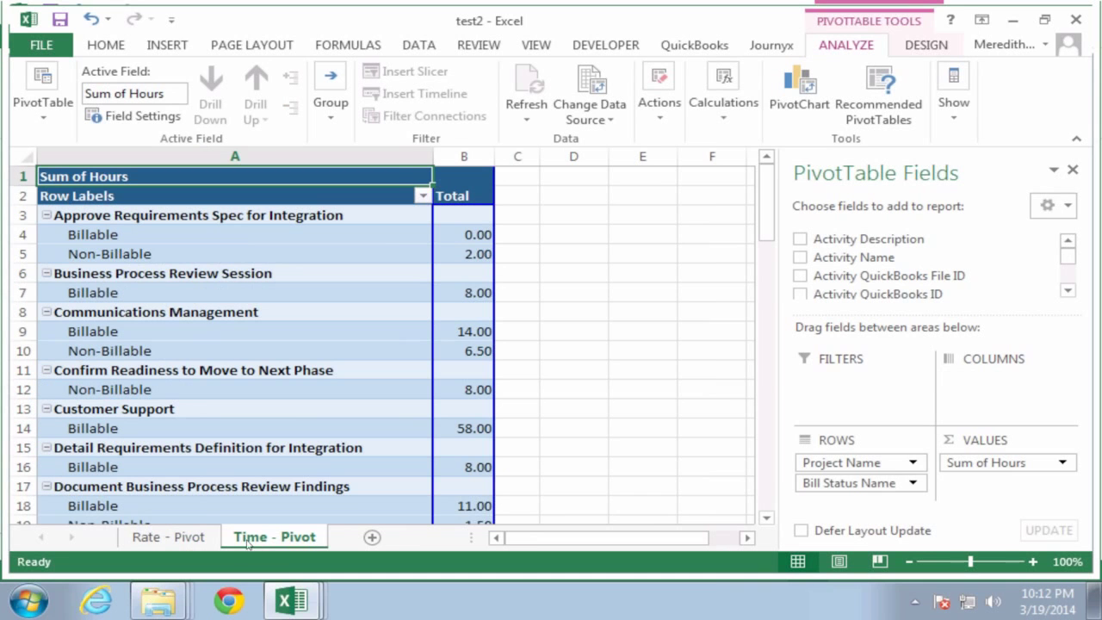
left_click(295, 600)
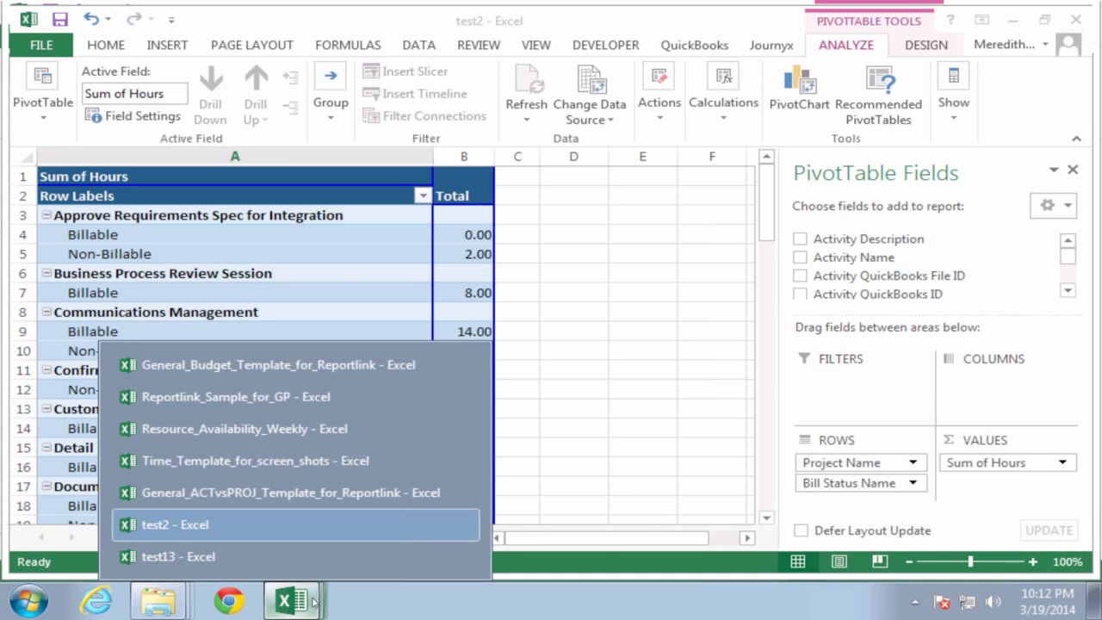
Step: Switch to General_ACTvsPROJ_Template_for_Reportlink and point out its Sum of Work Variance column
left_click(311, 495)
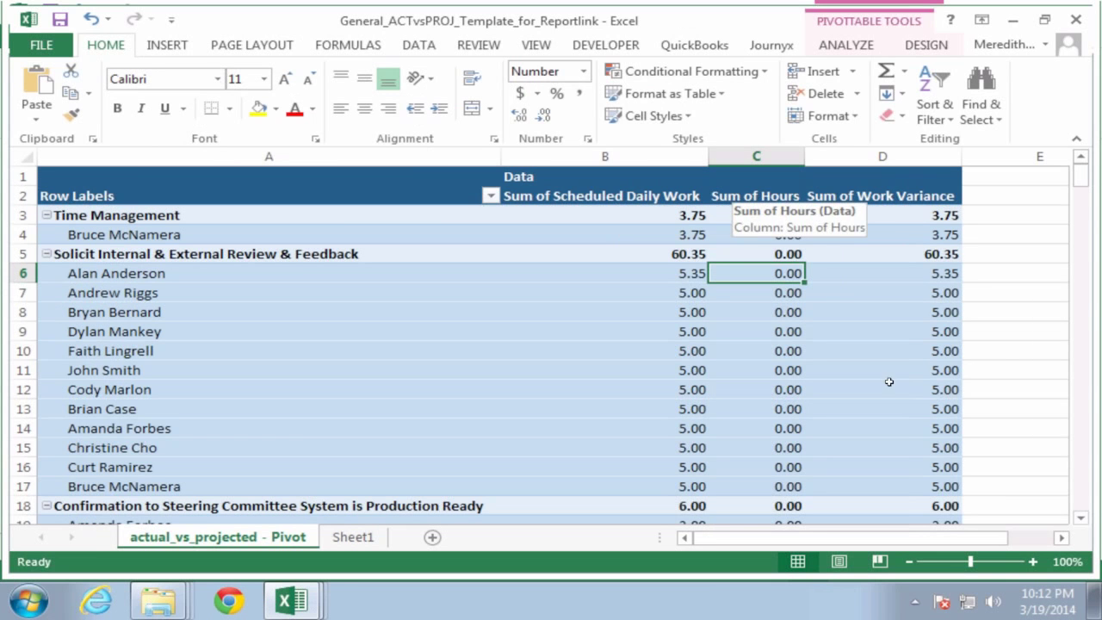
left_click(886, 197)
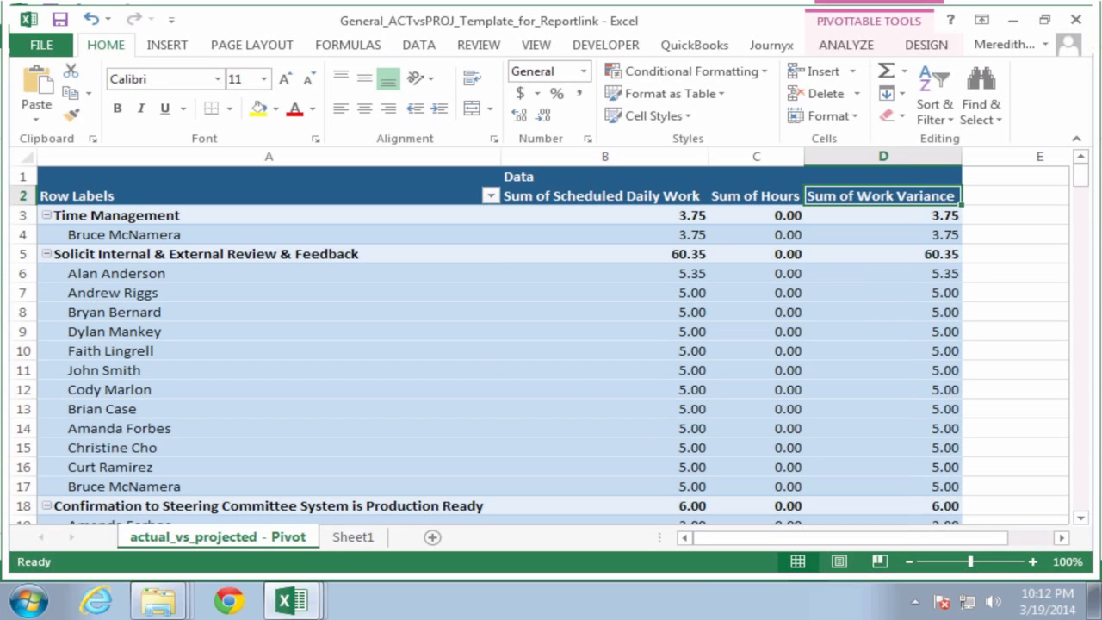
left_click(294, 610)
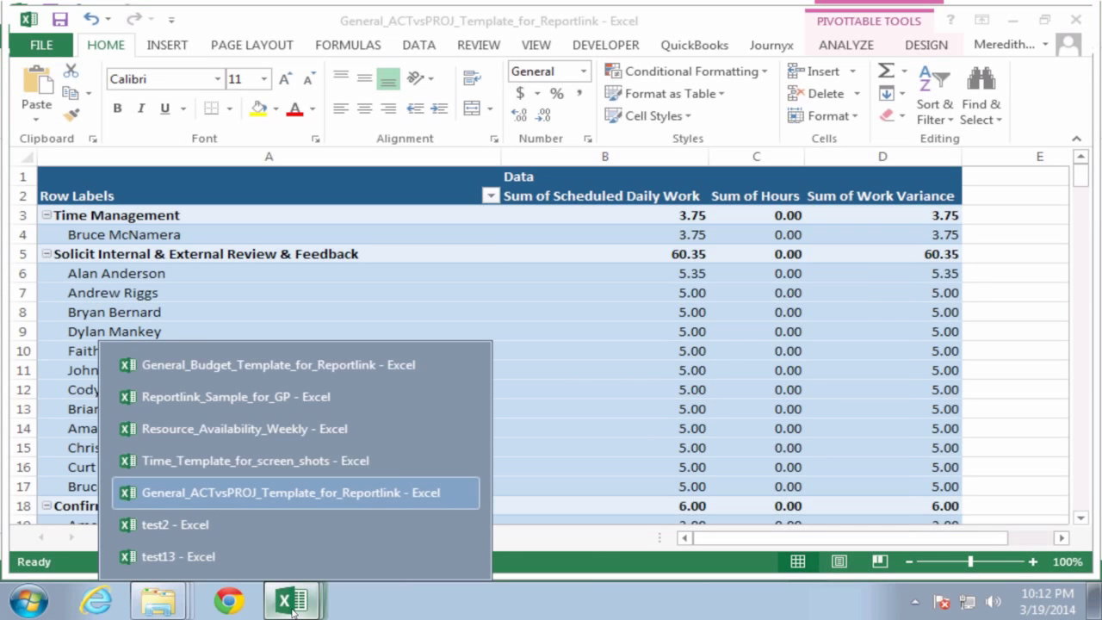
Step: Switch to General_Budget_Template_for_Reportlink and point out its Work Var and Cost Var columns
left_click(287, 367)
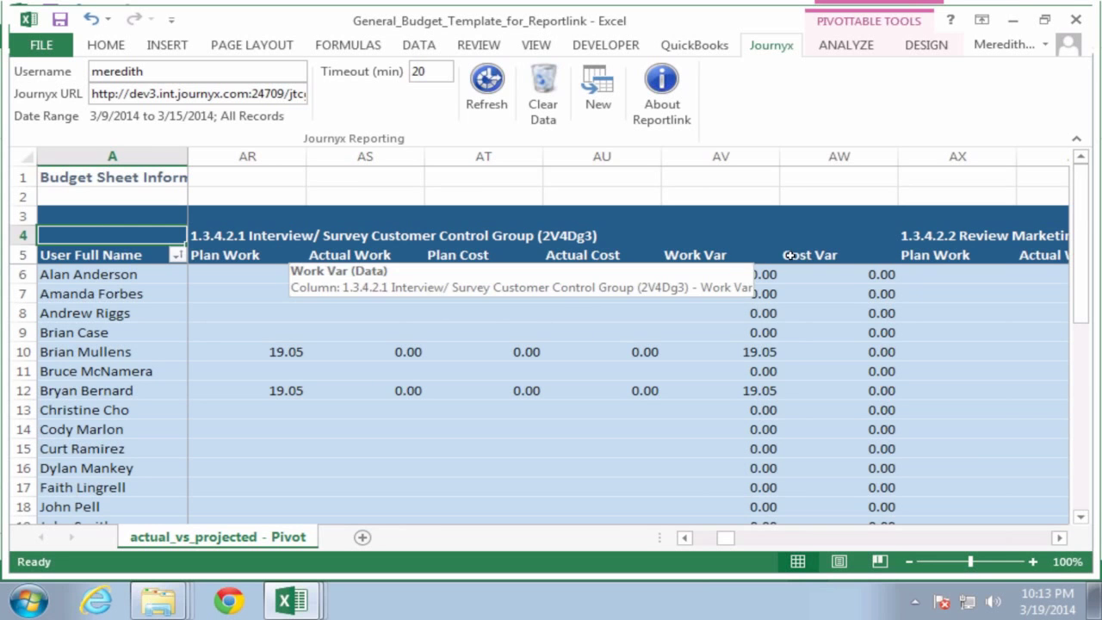
left_click(753, 255)
left_click(805, 254)
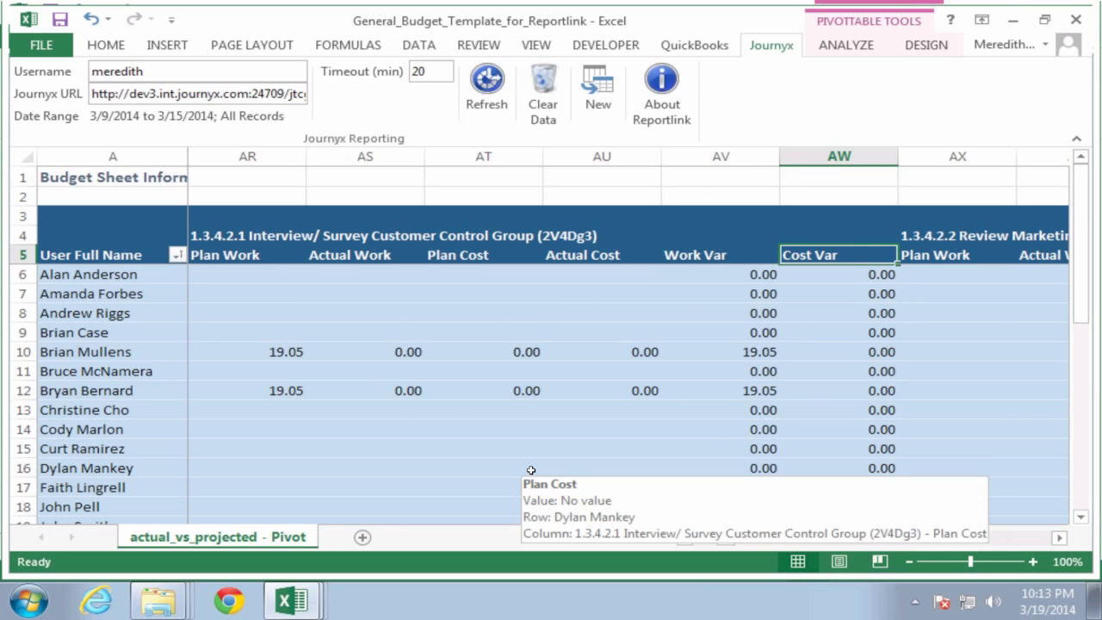
left_click(307, 605)
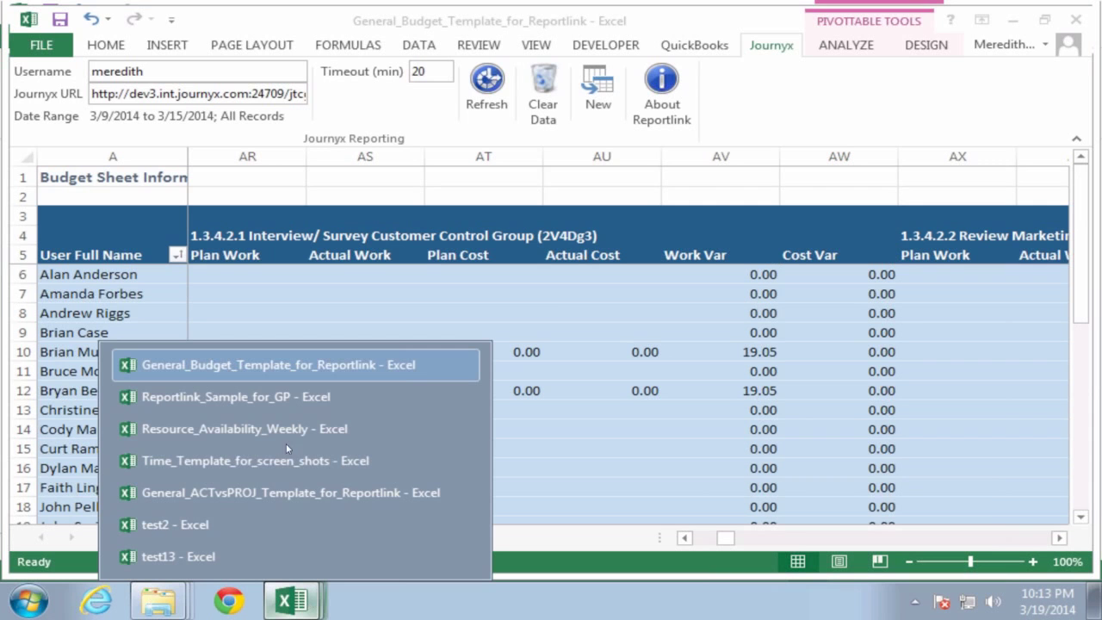
Step: In Reportlink_Sample_for_GP, expand HOTELEDGER into CONSULTING and MANAGEMENT, then collapse it again
left_click(288, 399)
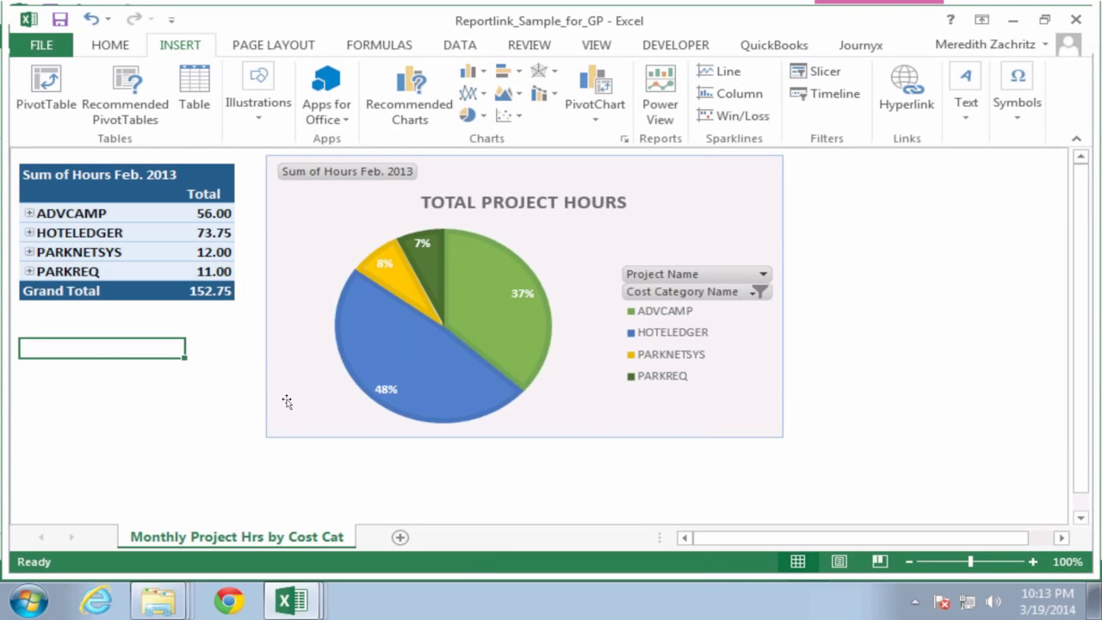
left_click(299, 304)
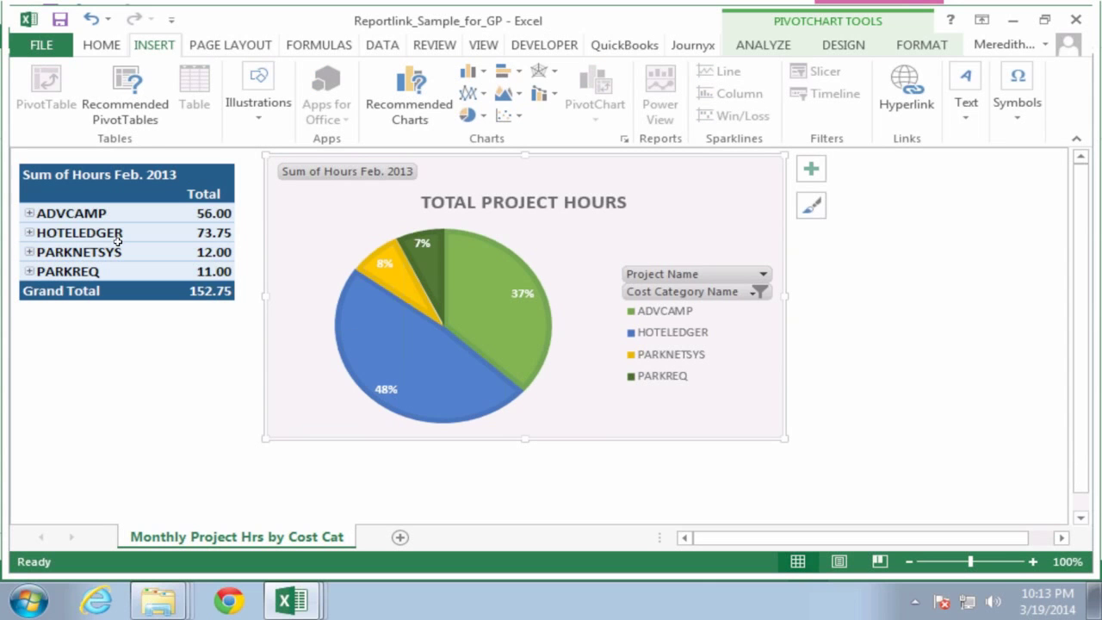
left_click(30, 238)
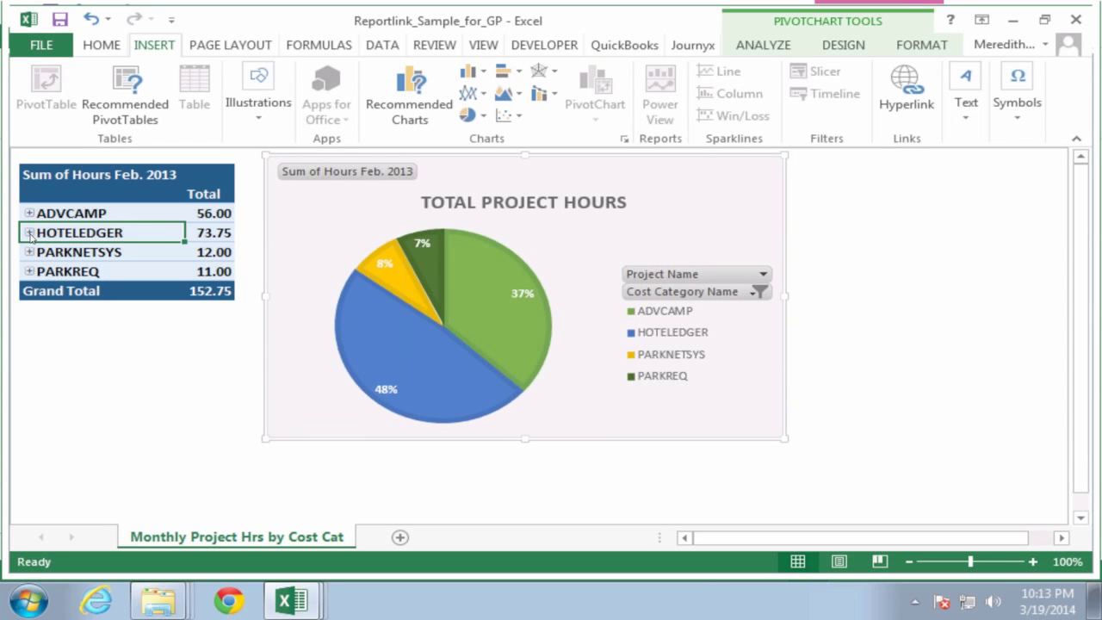
left_click(29, 233)
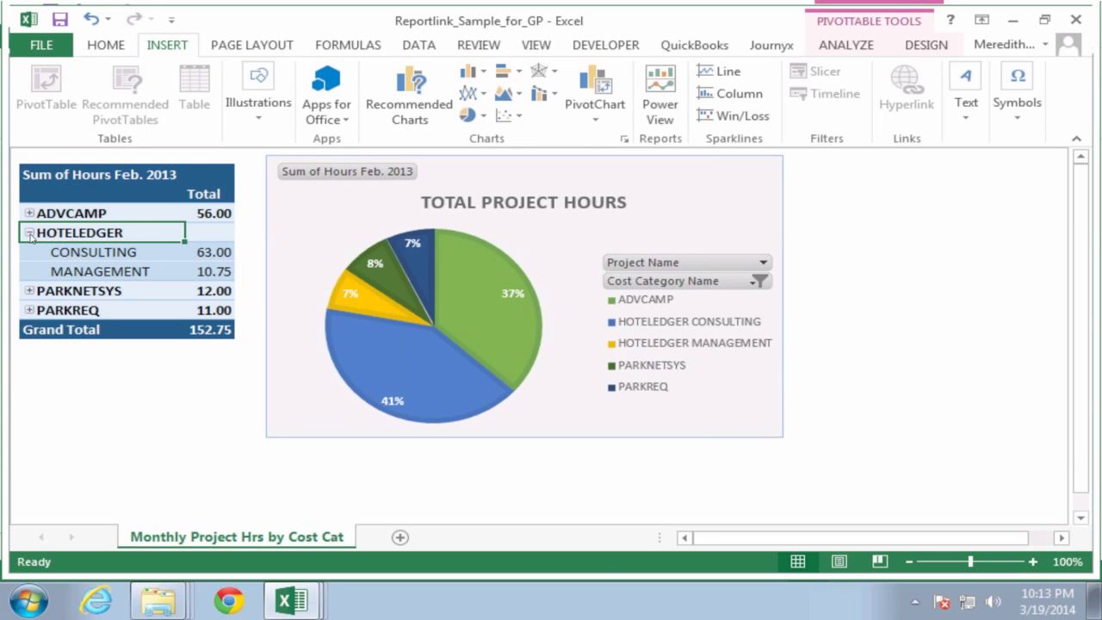
left_click(29, 233)
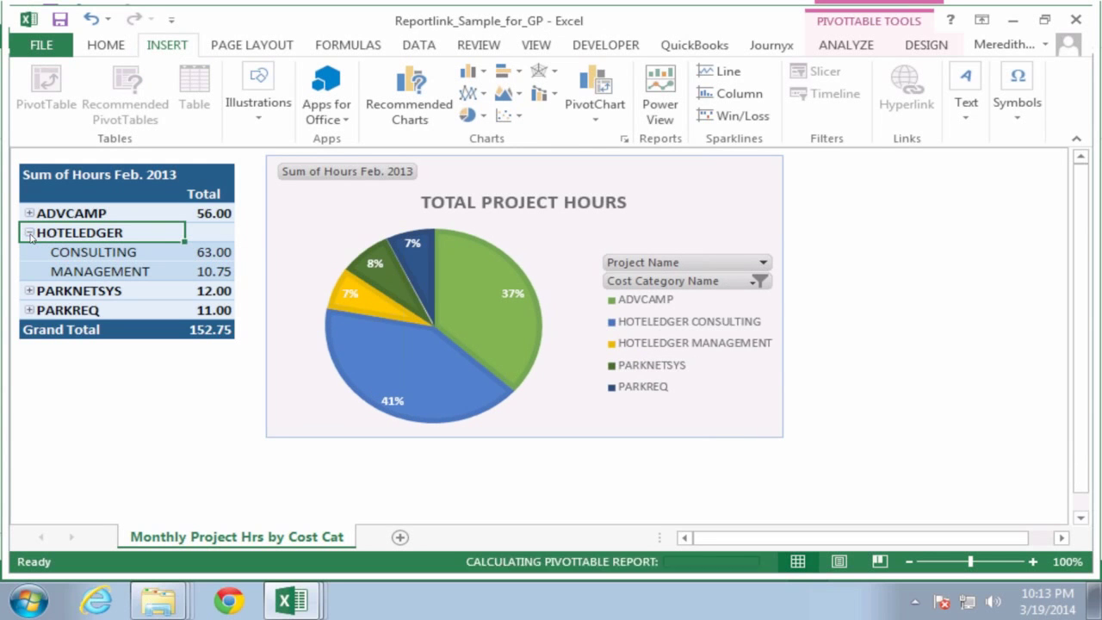
Step: Select the Total Project Hours pie chart, then leave the remote Excel session
left_click(295, 198)
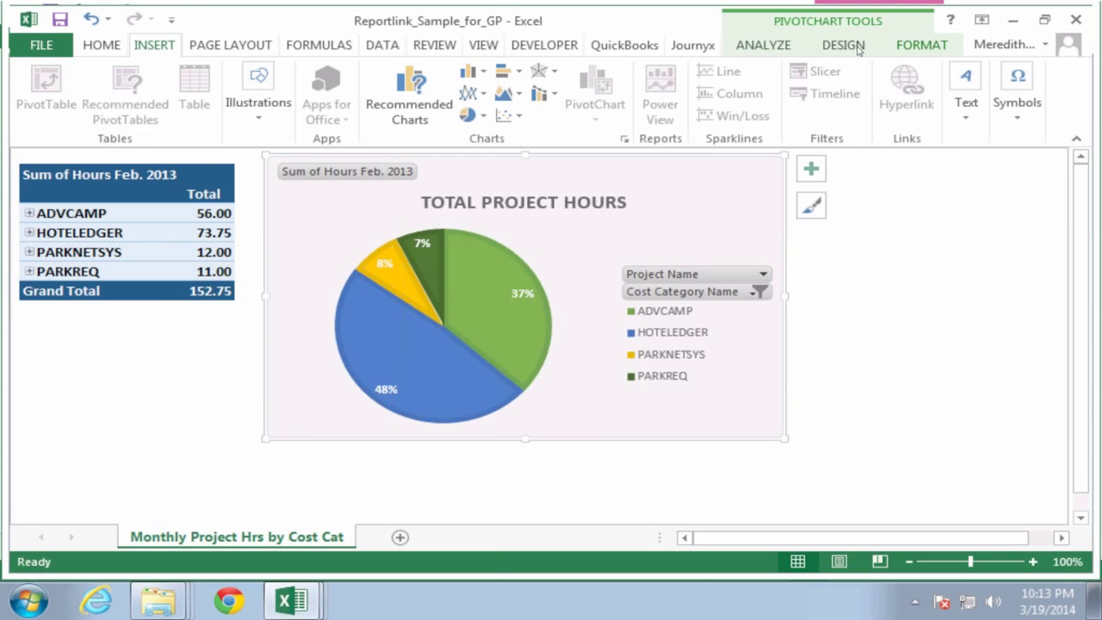
left_click(292, 599)
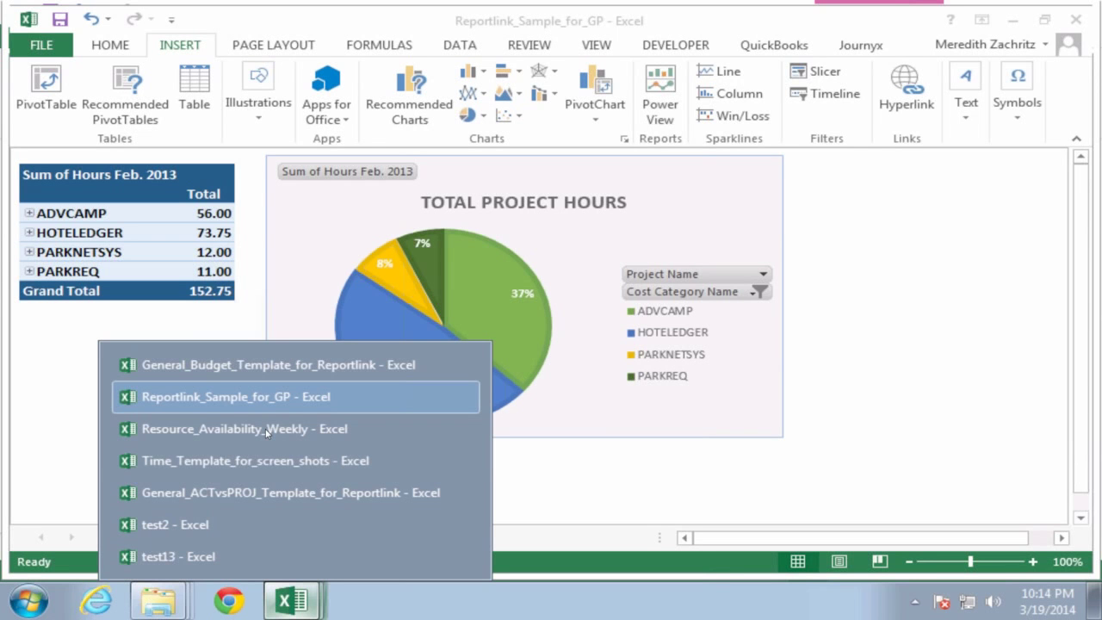
left_click(267, 429)
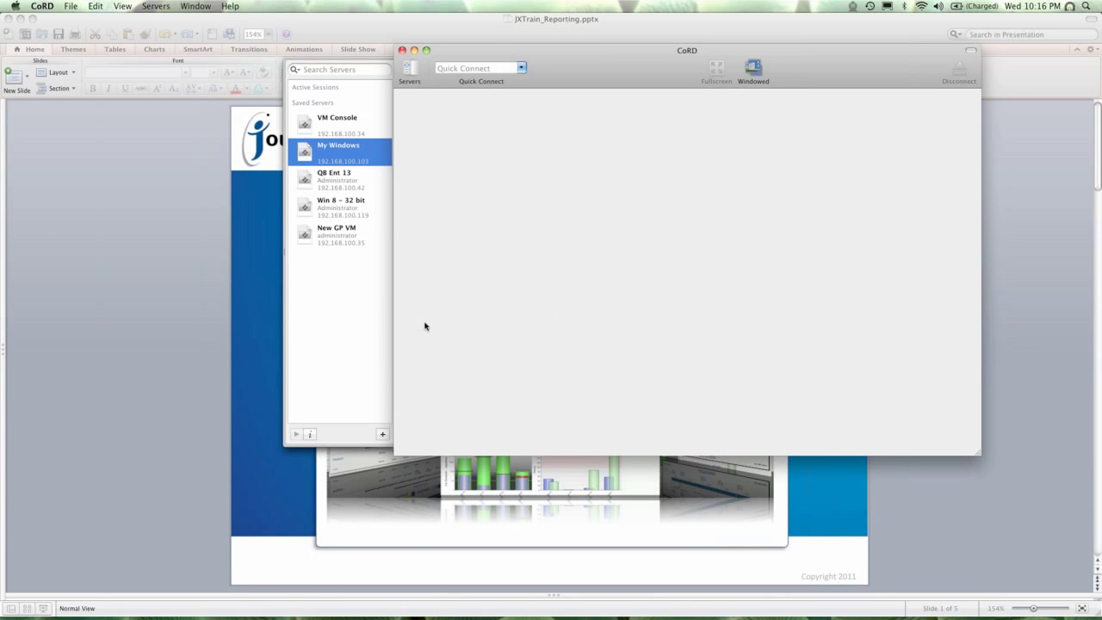
Step: Reopen the My Windows saved server to reach the Windows 7 Enterprise logon screen
double_click(345, 157)
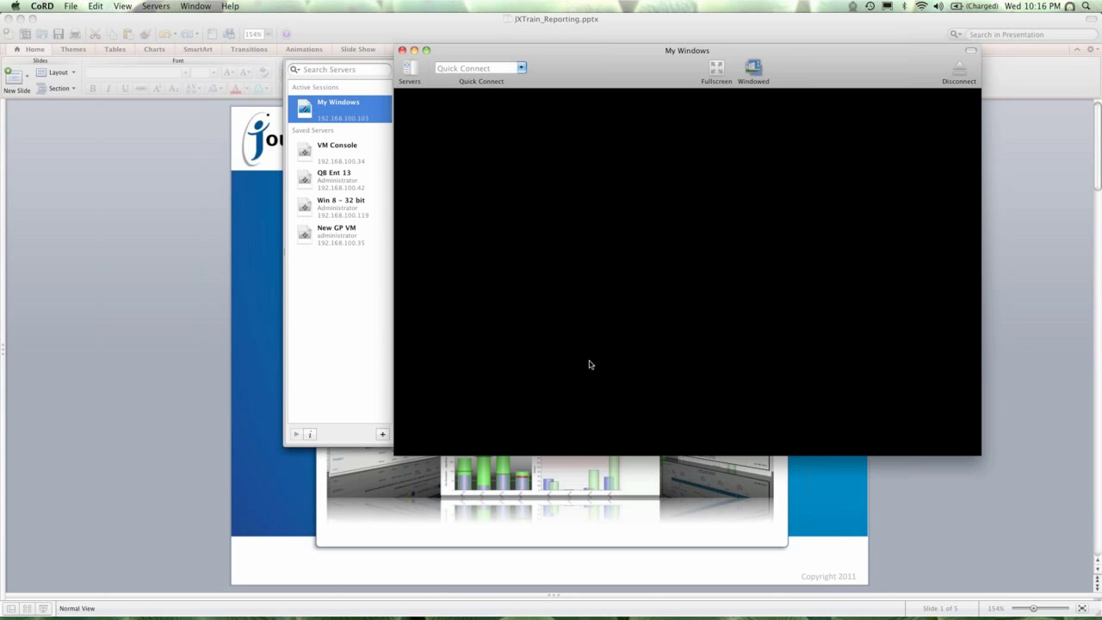
left_click(335, 164)
left_click(333, 109)
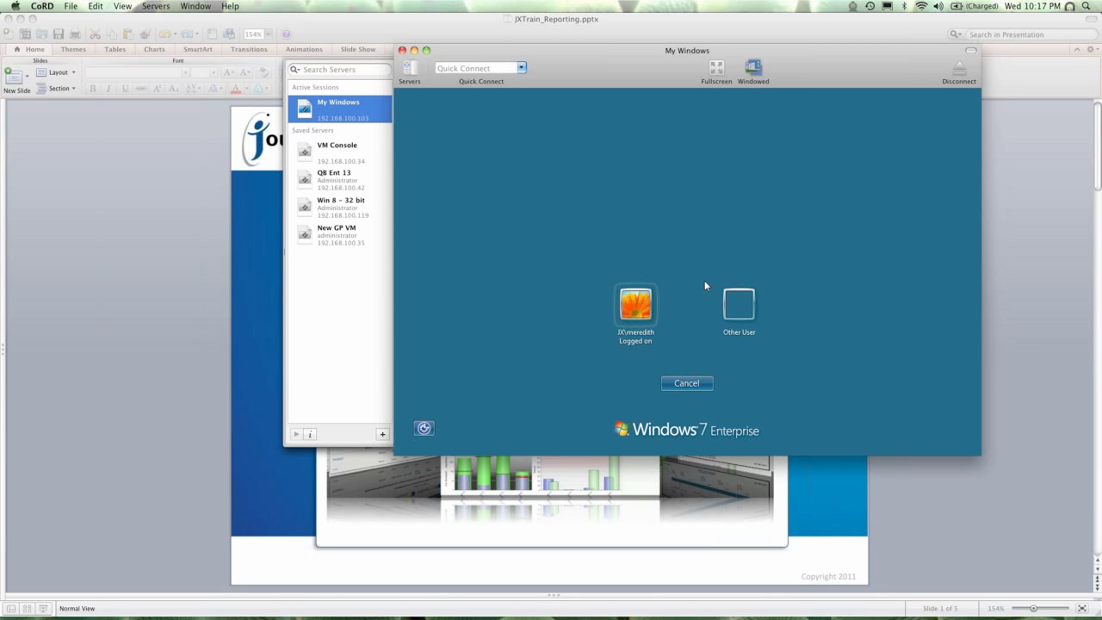
Step: Sign in to the logged-on account with its password and show the session full screen
left_click(637, 311)
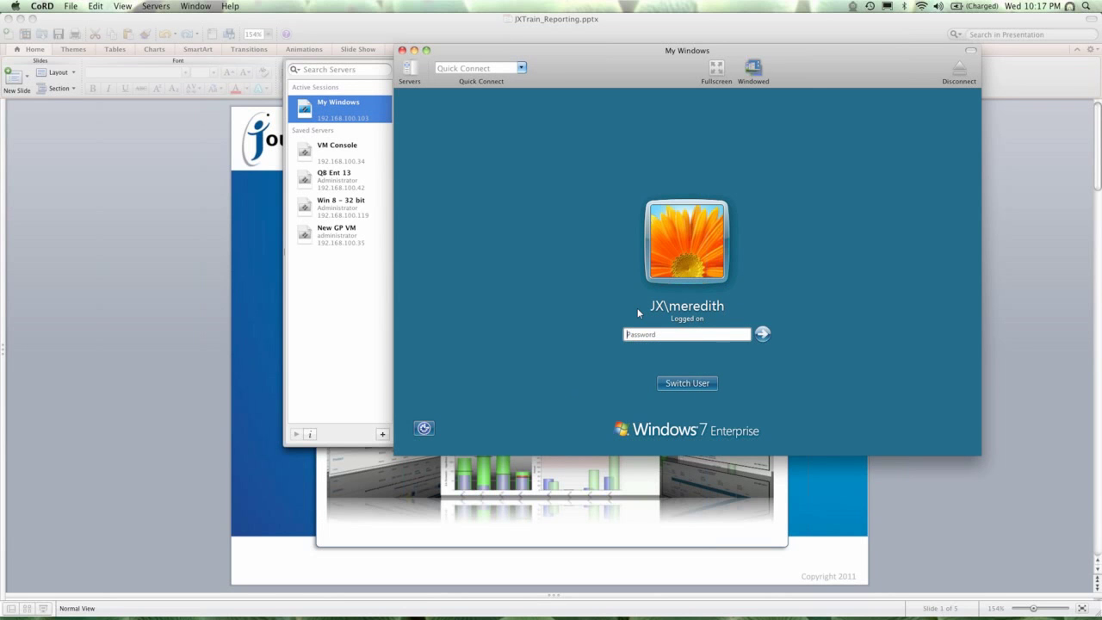
type("*********")
key("Return")
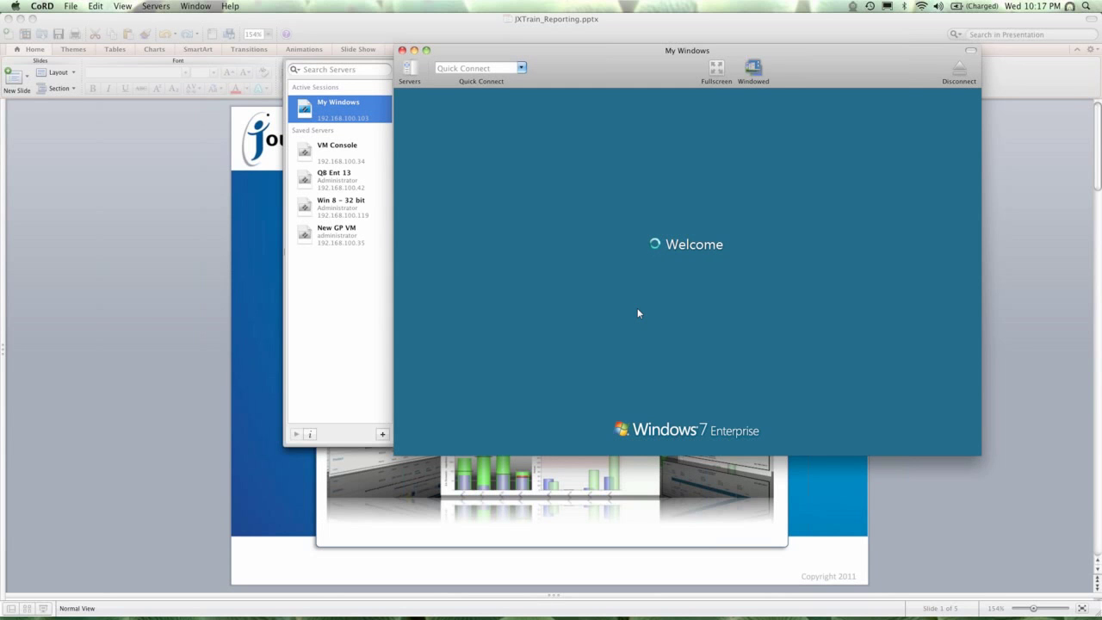
left_click(720, 69)
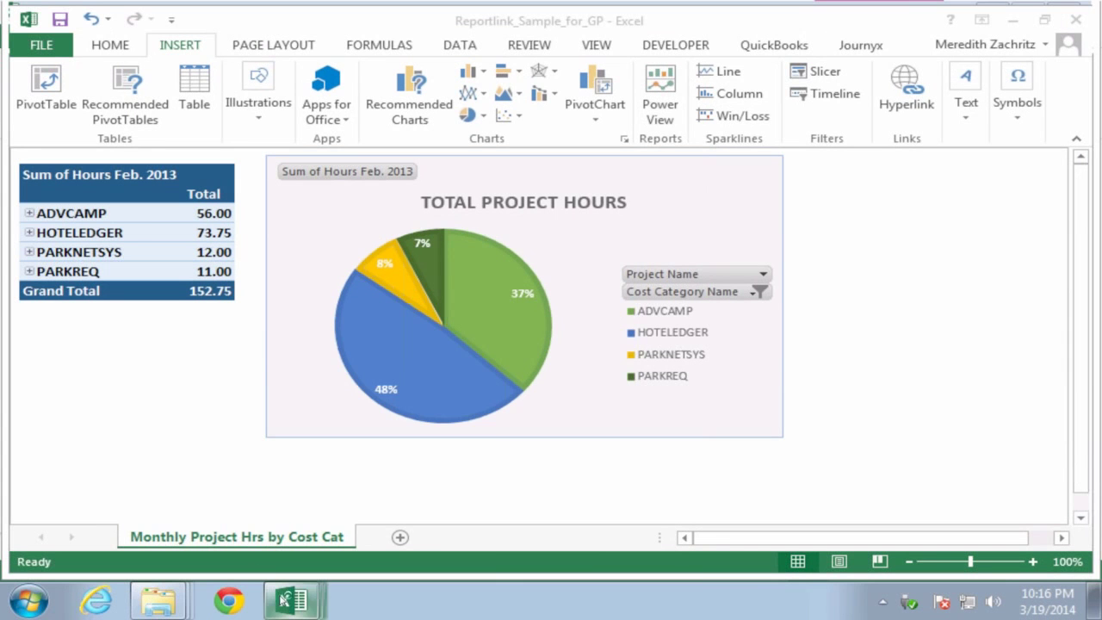
Step: Bring the Time_Template_for_screen_shots workbook forward and view its Journyx reporting settings
mouse_move(286, 600)
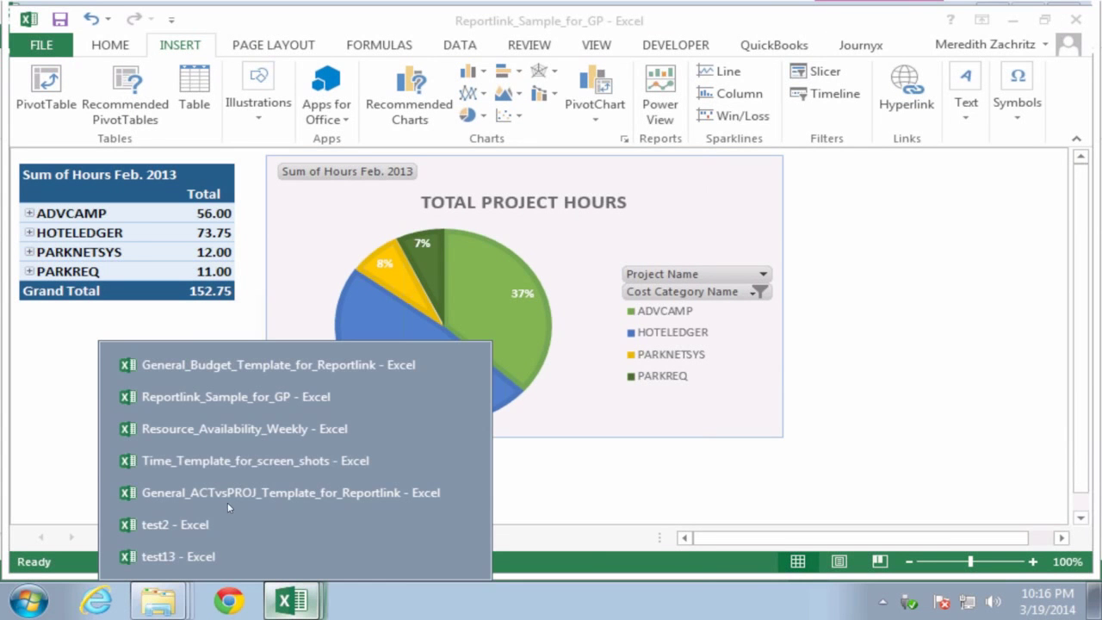
left_click(224, 462)
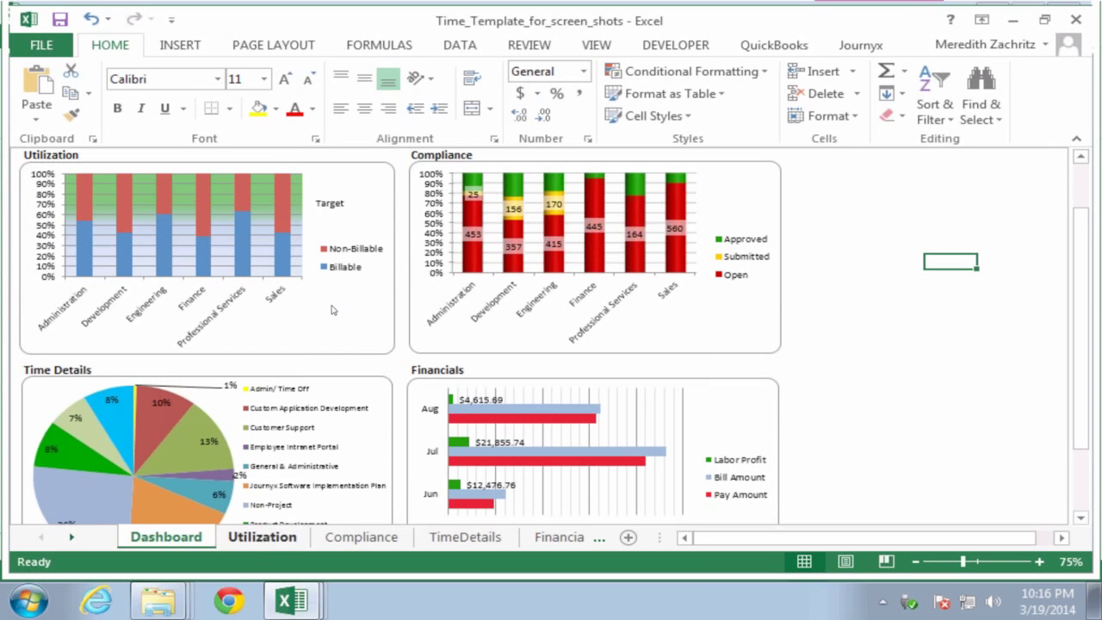
left_click(1078, 515)
left_click(872, 47)
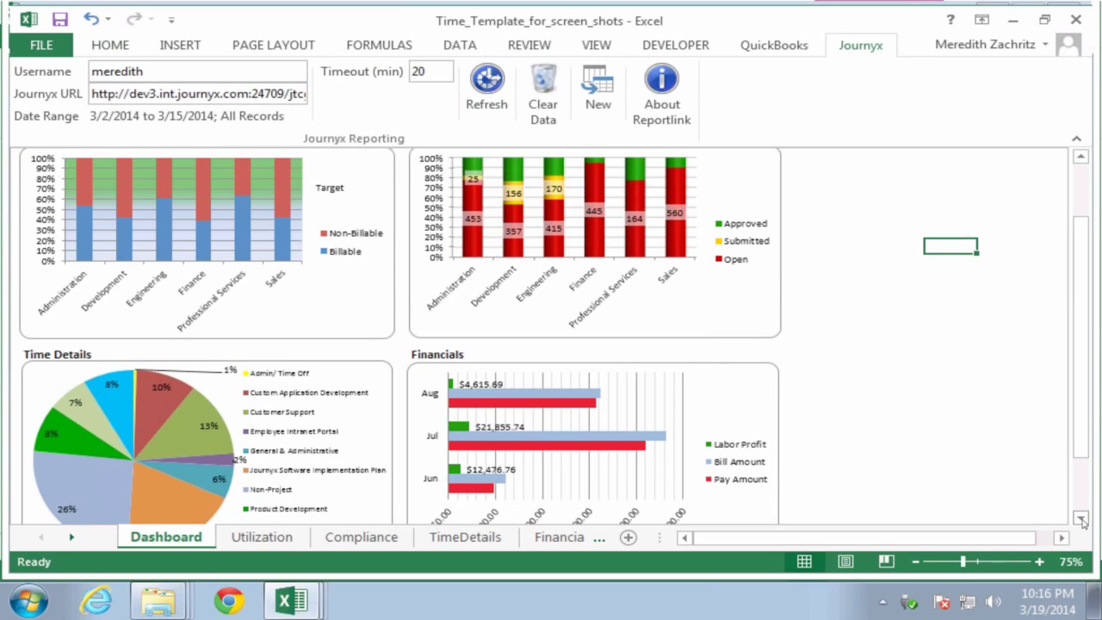
left_click(1079, 157)
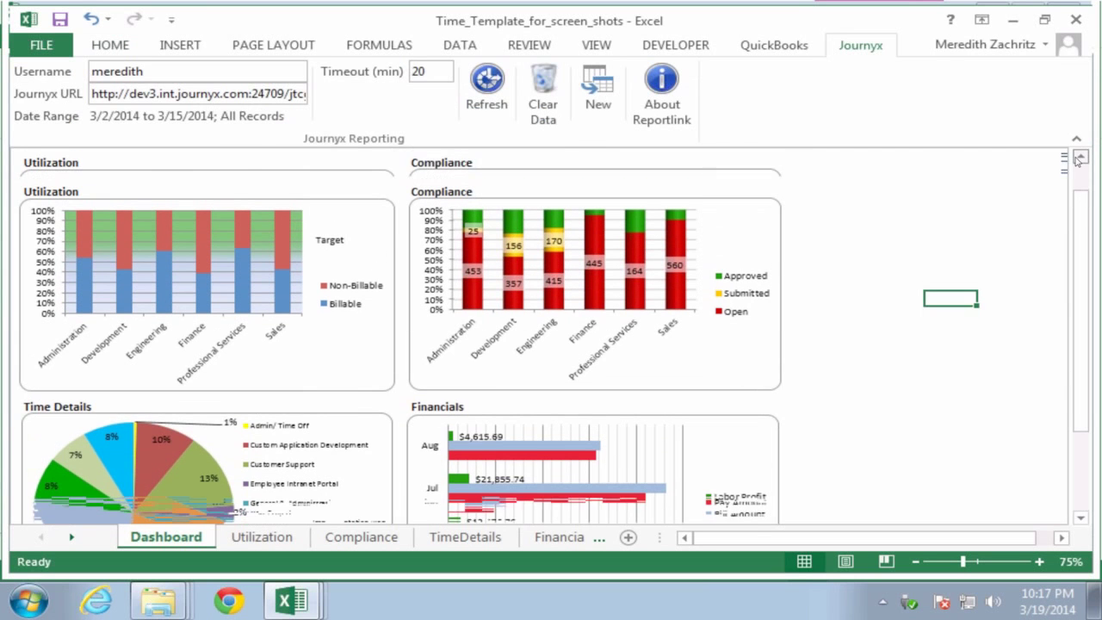
left_click(1080, 517)
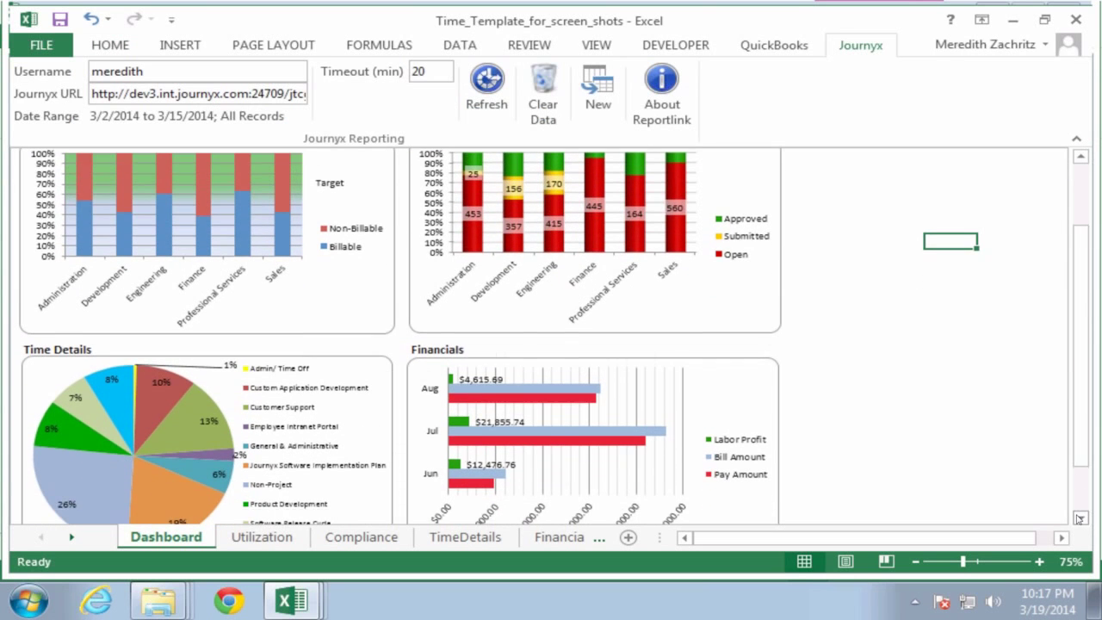
left_click(1079, 518)
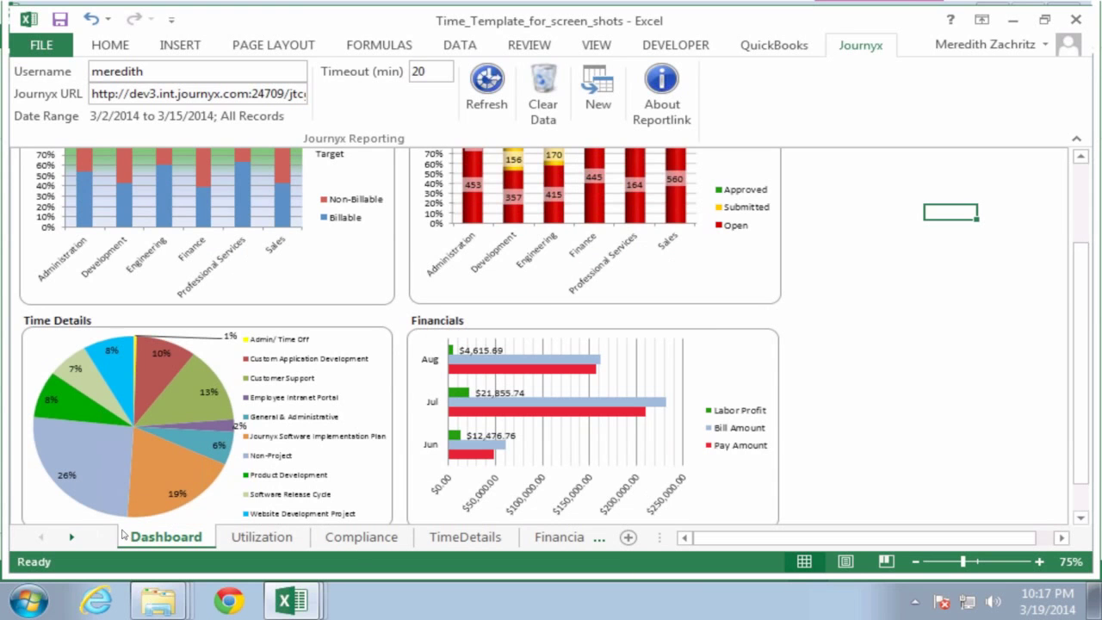
Step: Page through the Utilization, Compliance, TimeDetails and Financials sheets
left_click(260, 539)
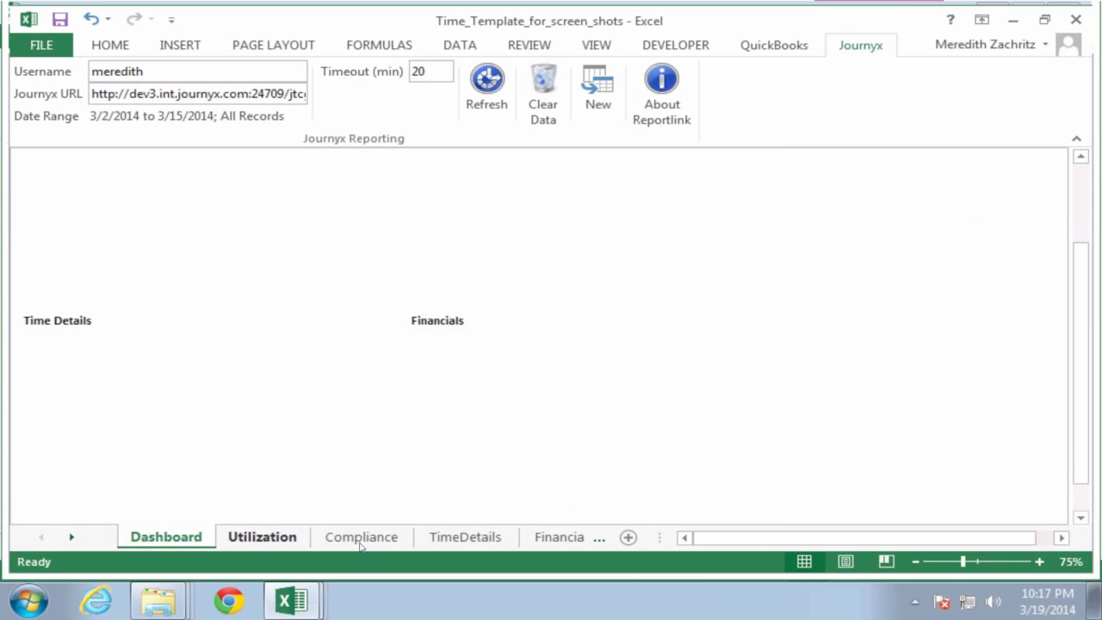
left_click(405, 542)
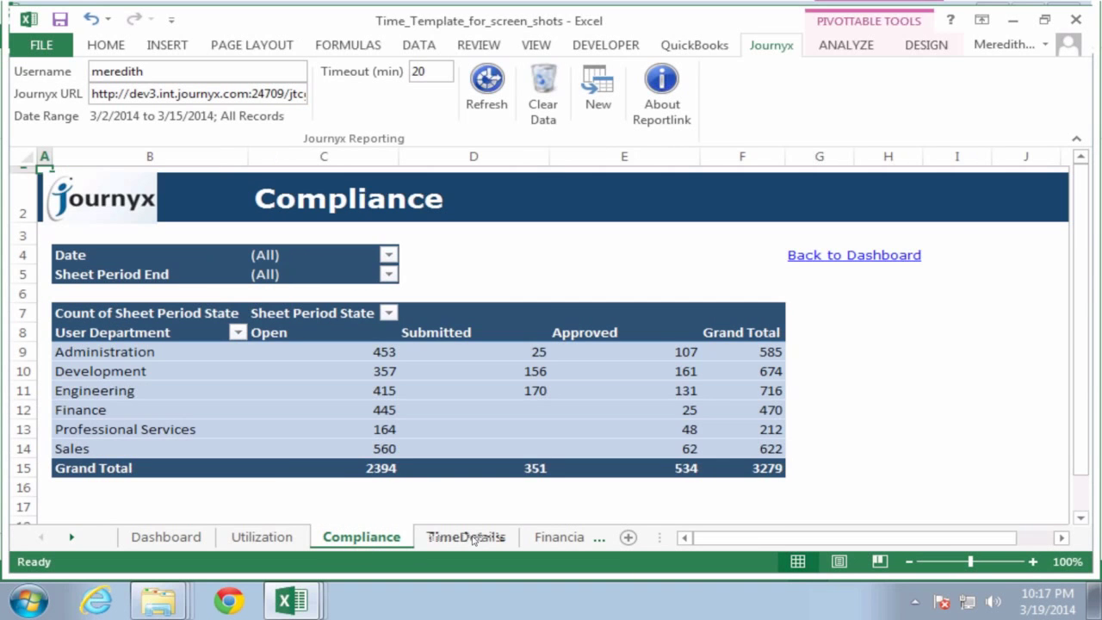
left_click(465, 540)
left_click(545, 538)
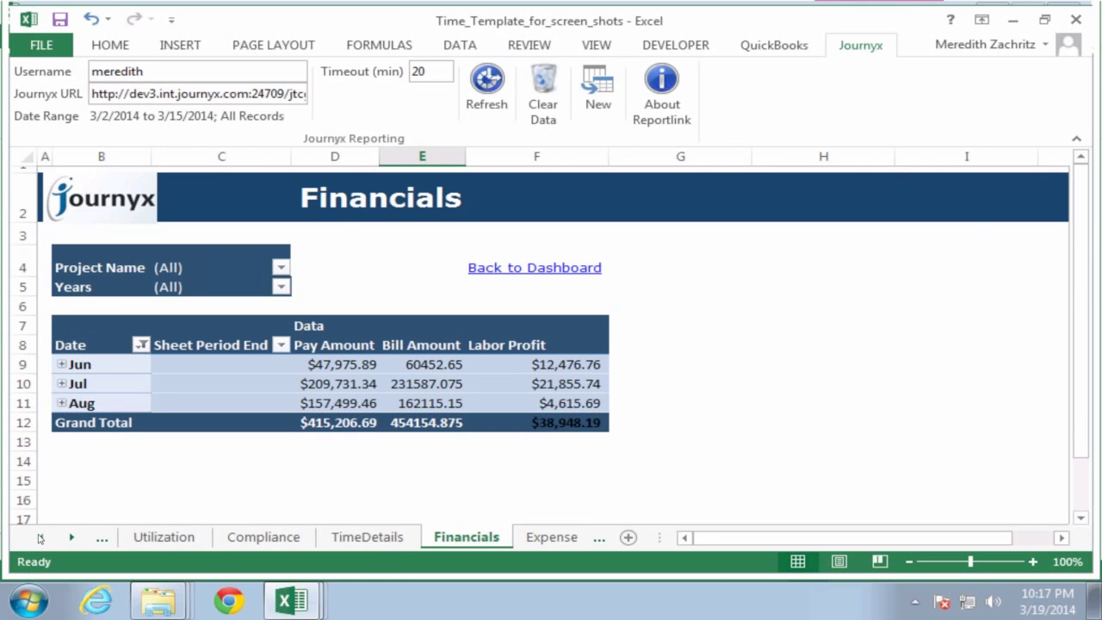
left_click(39, 537)
Step: Return to the Dashboard sheet and scroll back to its top
left_click(163, 537)
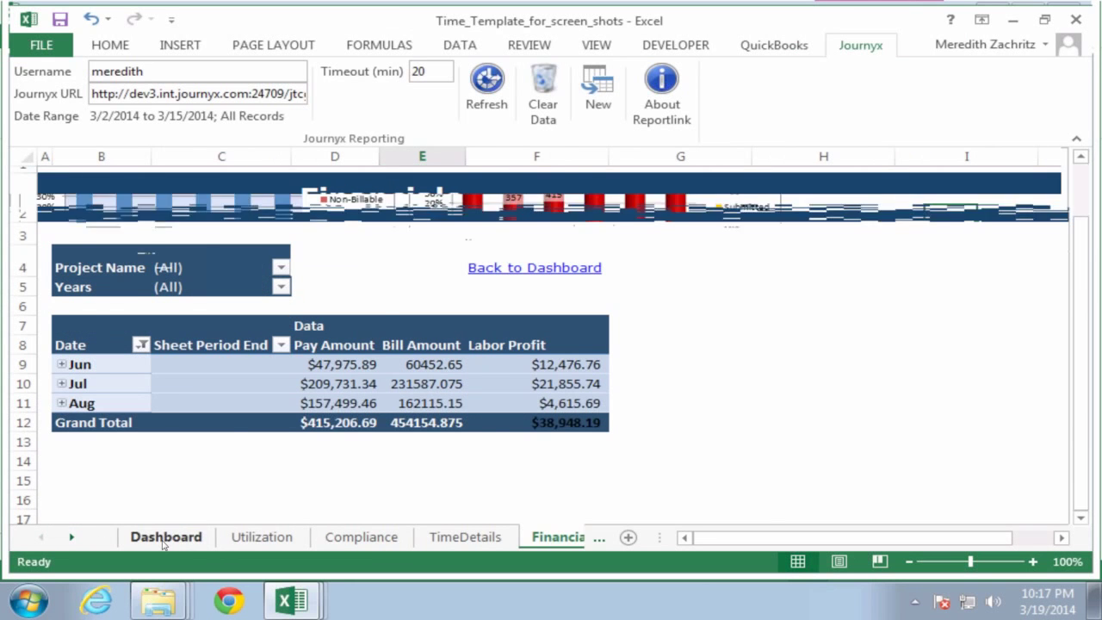
left_click(1080, 157)
left_click(1081, 159)
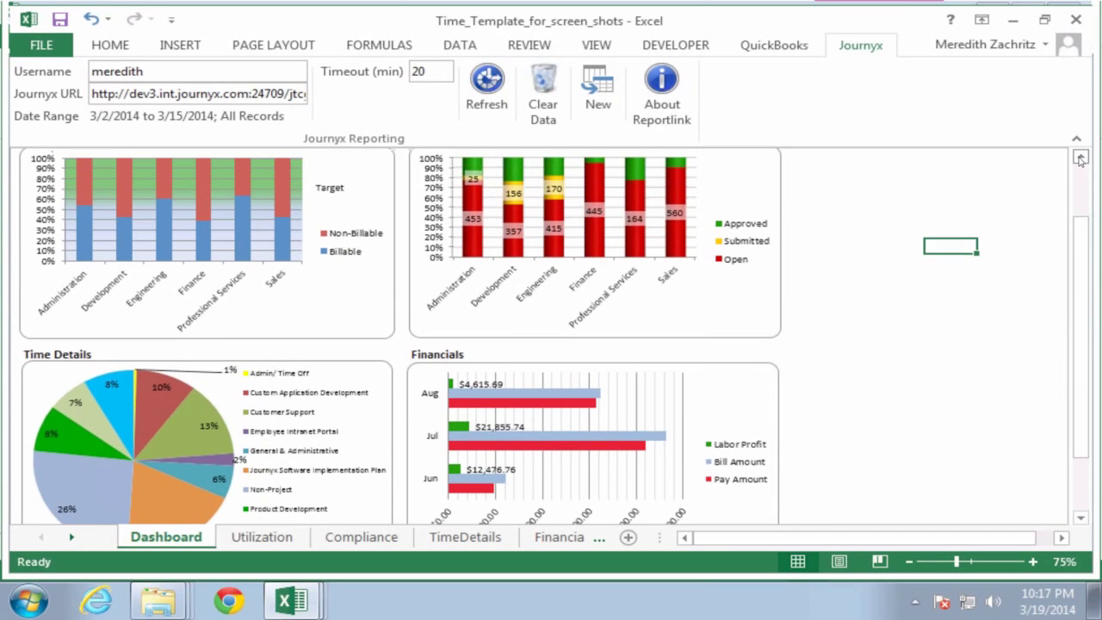
left_click(1081, 159)
left_click(1081, 159)
left_click(1081, 159)
left_click(1081, 159)
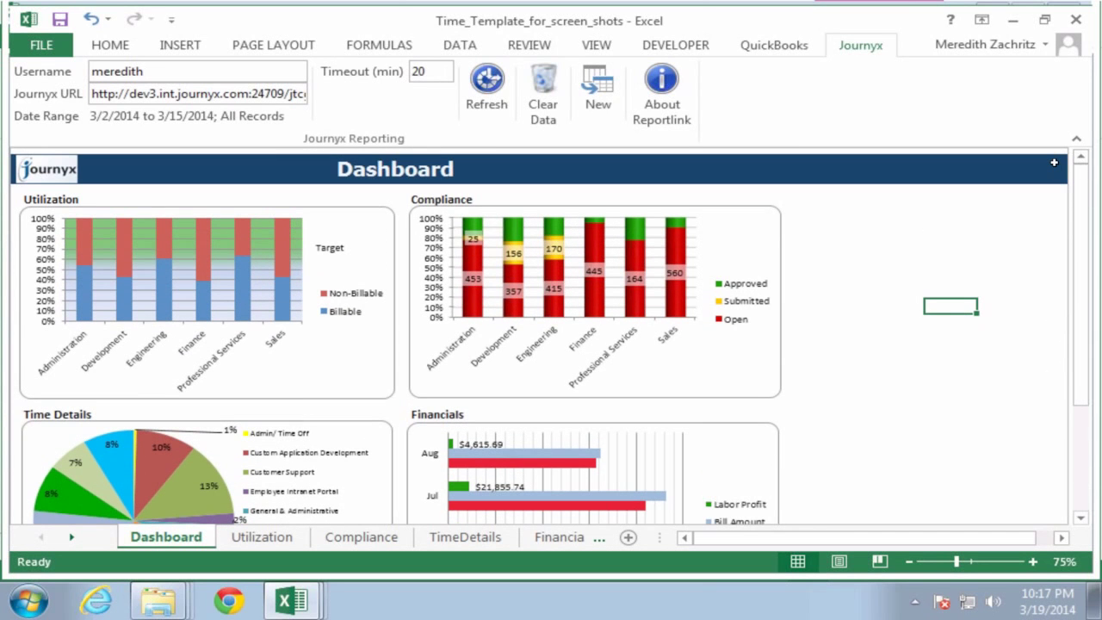